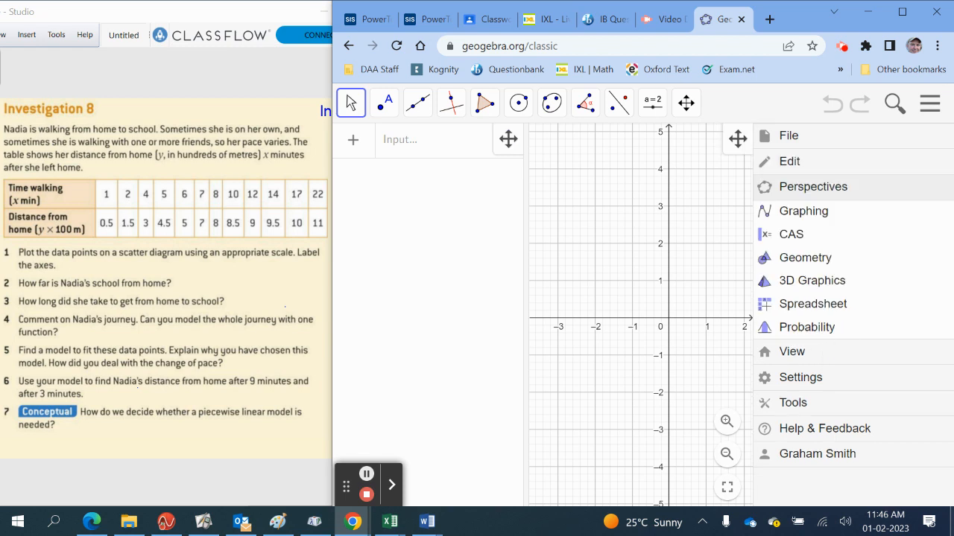
# Switch to the Spreadsheet perspective and enter the walking times 1, 2, 4, 5, 6 and 7 in cells A1 to A6
pyautogui.click(830, 304)
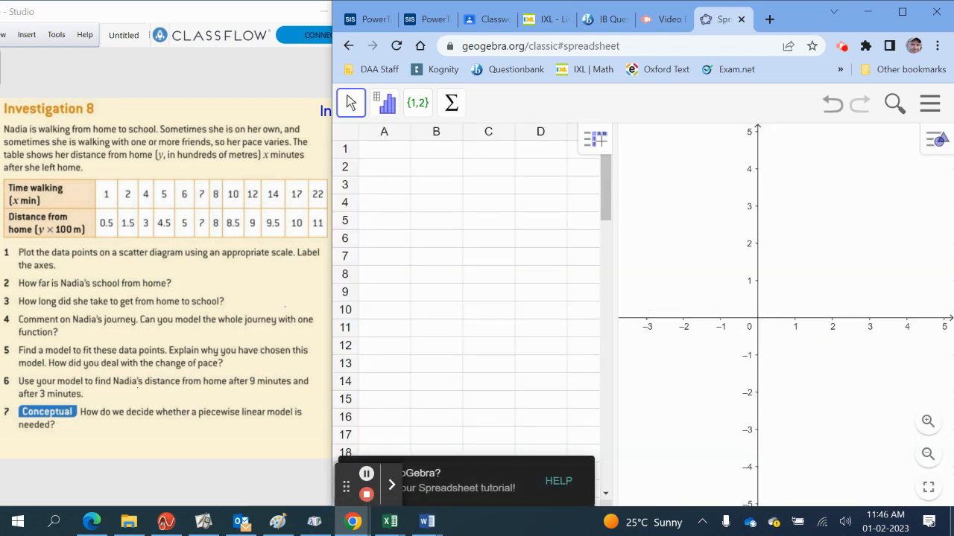
pyautogui.click(375, 146)
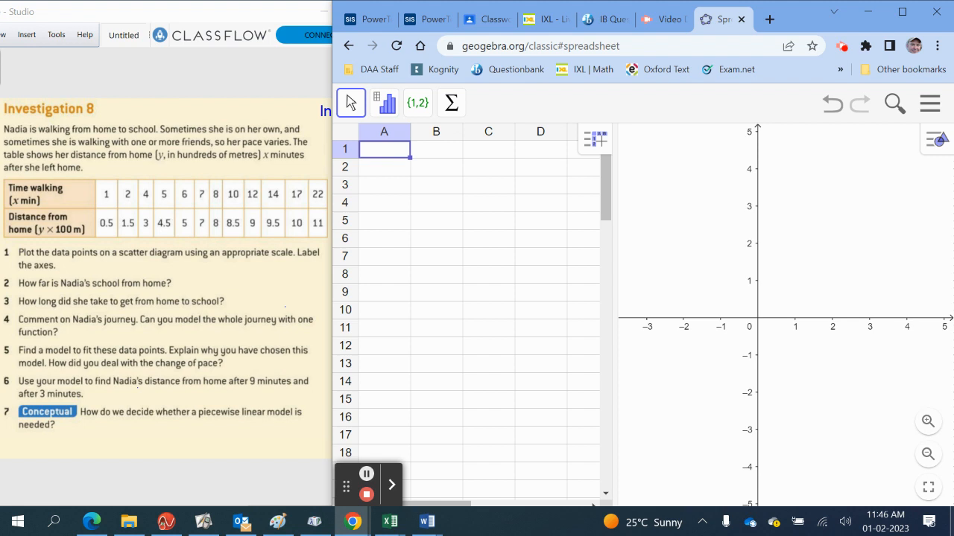
pyautogui.write('1')
pyautogui.press('Return')
pyautogui.write('2')
pyautogui.press('Return')
pyautogui.write('4')
pyautogui.press('Return')
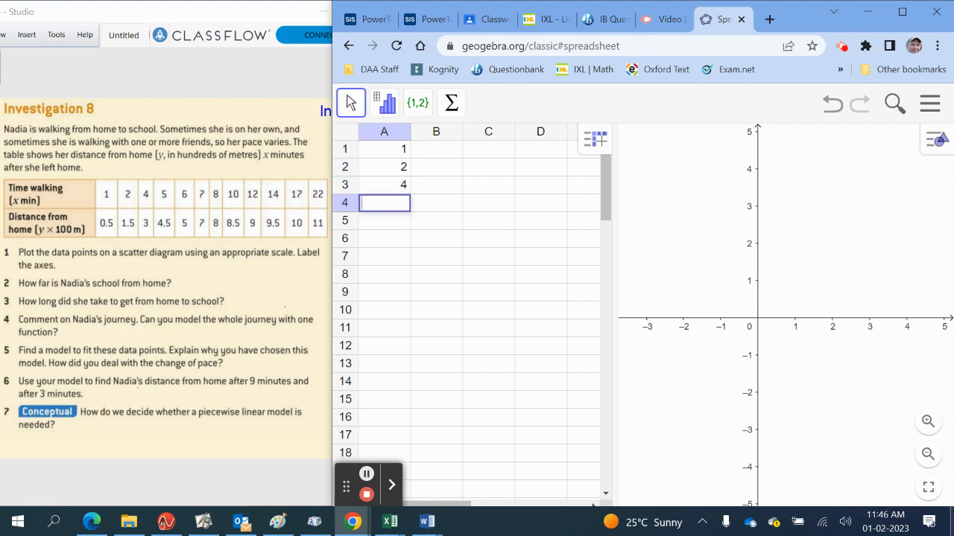
pyautogui.write('5')
pyautogui.press('Return')
pyautogui.write('6')
pyautogui.press('Return')
pyautogui.write('7')
pyautogui.press('Return')
# Enter the remaining walking times 8, 10, 12, 14, 17 and 22 in cells A7 to A12
pyautogui.write('8')
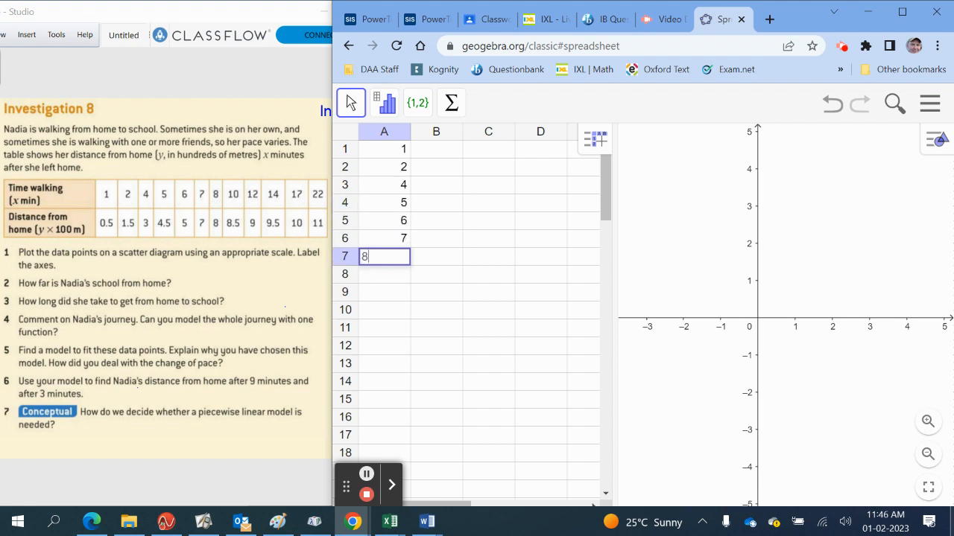
pyautogui.press('Return')
pyautogui.write('10')
pyautogui.press('Return')
pyautogui.write('12')
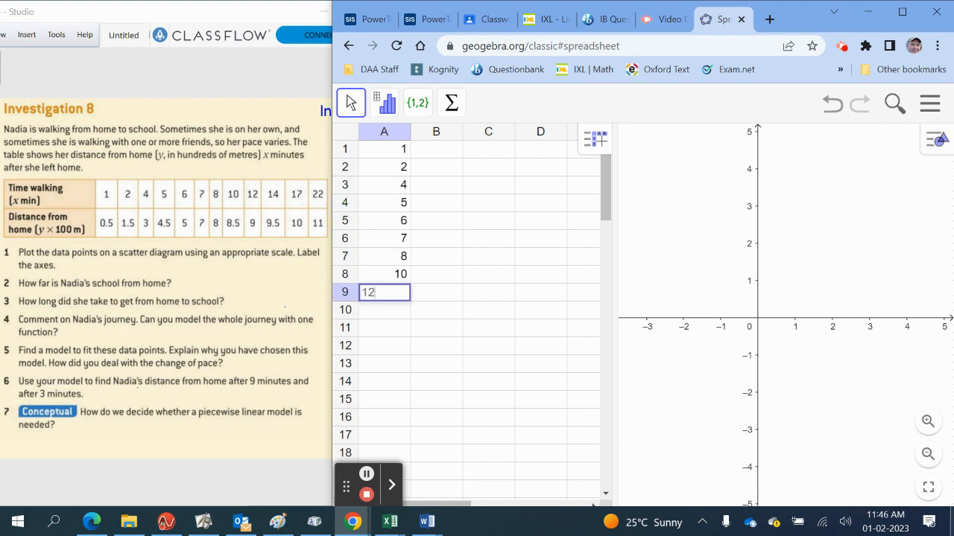
pyautogui.press('Return')
pyautogui.write('14')
pyautogui.press('Return')
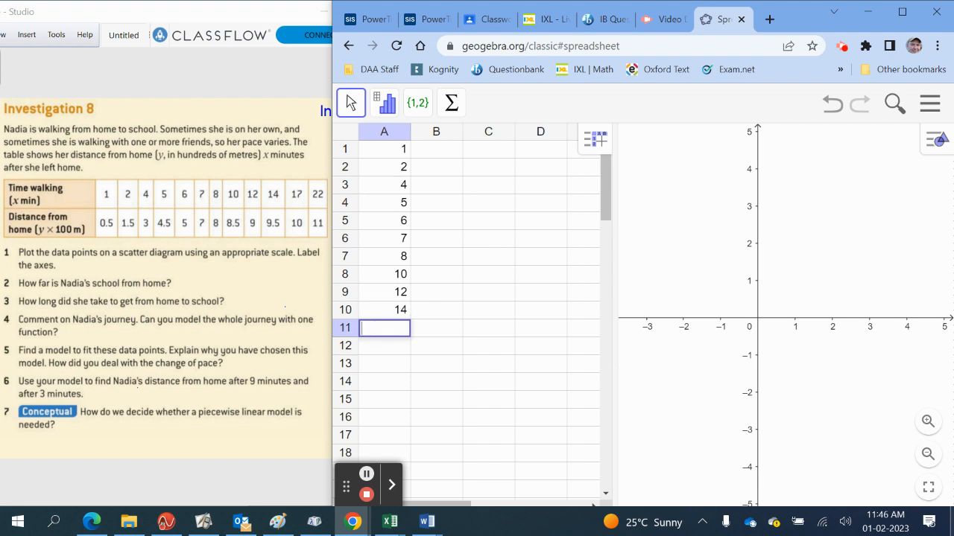
pyautogui.write('17')
pyautogui.press('Return')
pyautogui.write('22')
pyautogui.press('Return')
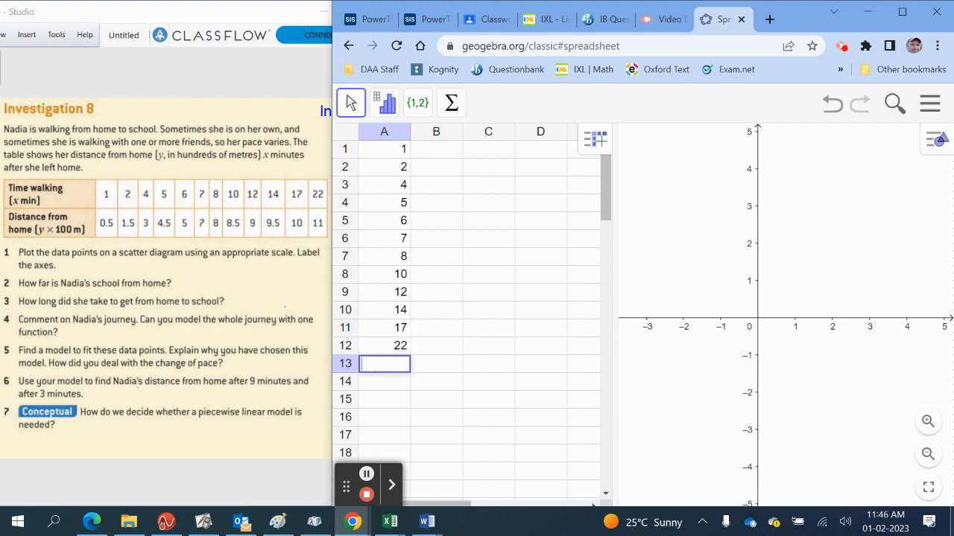
# Enter the distances 0.5, 1.5, 3, 4.5, 5 and 7 in cells B1 to B6 beside the first six times
pyautogui.press('Right')
pyautogui.press('Up')
pyautogui.press('Up')
pyautogui.press('Up')
pyautogui.press('Up')
pyautogui.press('Up')
pyautogui.press('Up')
pyautogui.press('Up')
pyautogui.press('Up')
pyautogui.press('Up')
pyautogui.press('Up')
pyautogui.press('Up')
pyautogui.press('Up')
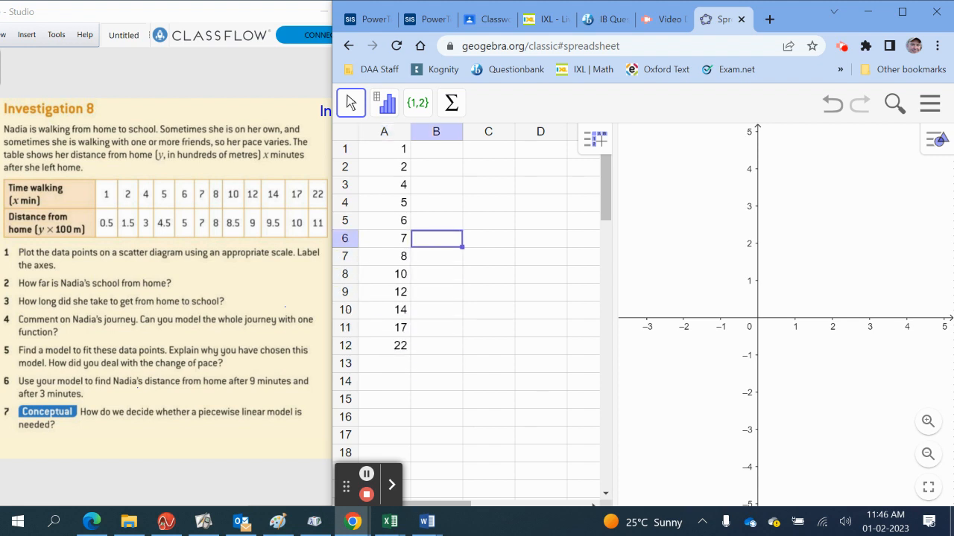
pyautogui.write('0.5')
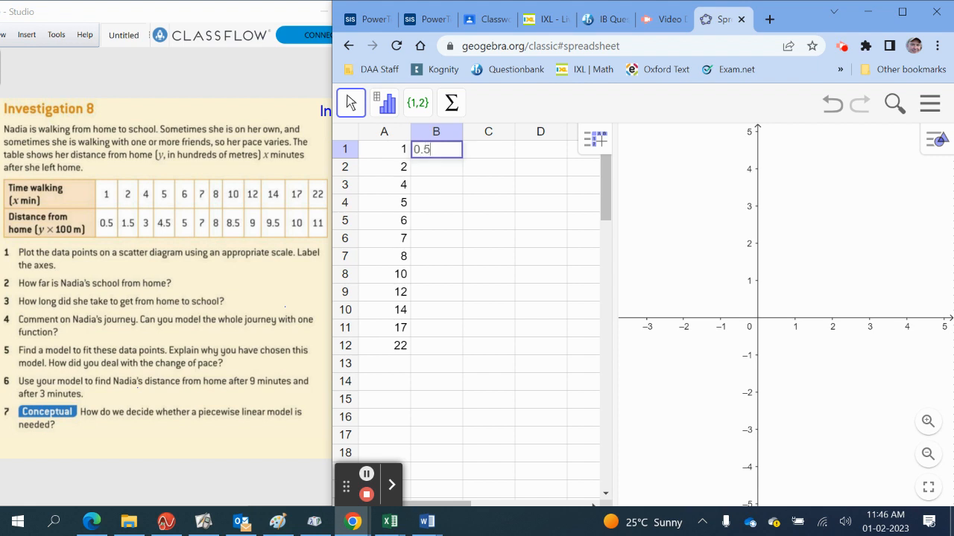
pyautogui.press('Return')
pyautogui.write('1.5')
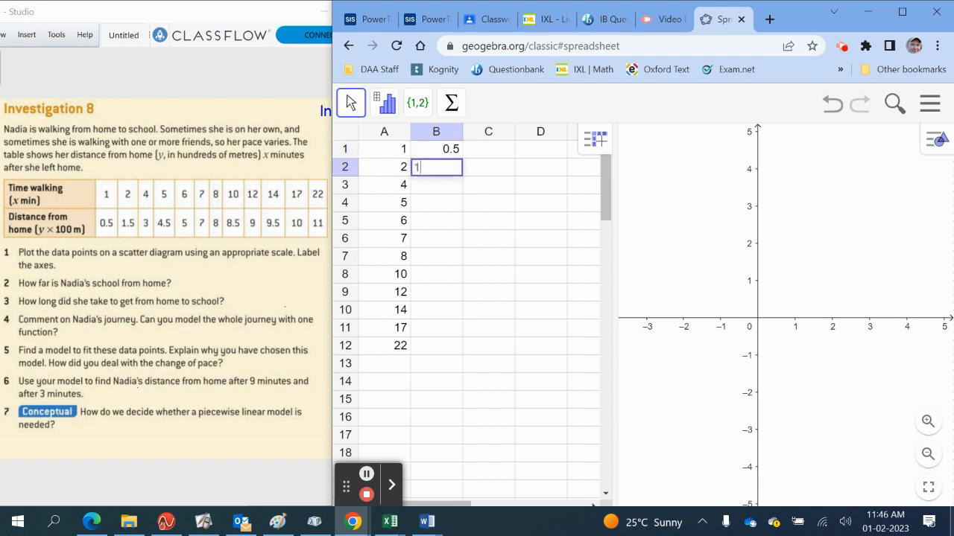
pyautogui.press('Return')
pyautogui.write('3')
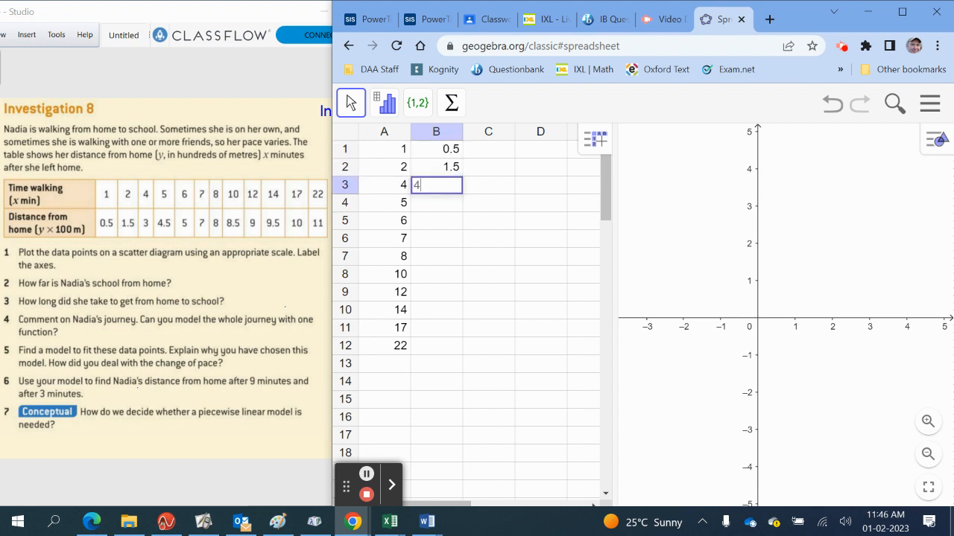
pyautogui.press('Return')
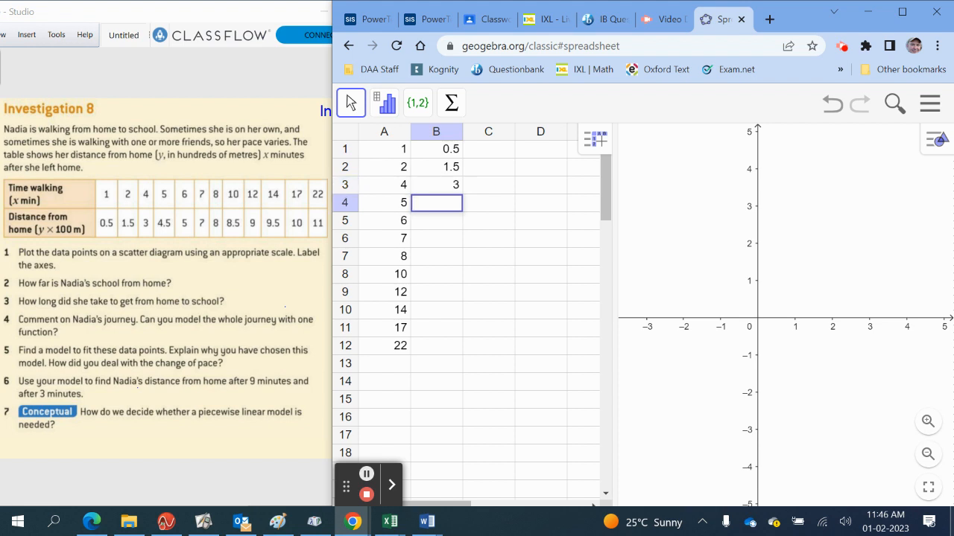
pyautogui.write('4.5')
pyautogui.press('Return')
pyautogui.write('5')
pyautogui.press('Return')
pyautogui.write('7')
pyautogui.press('Return')
# Enter the remaining distances 8, 8.5, 9, 9.5, 10 and 11 in cells B7 to B12
pyautogui.write('8')
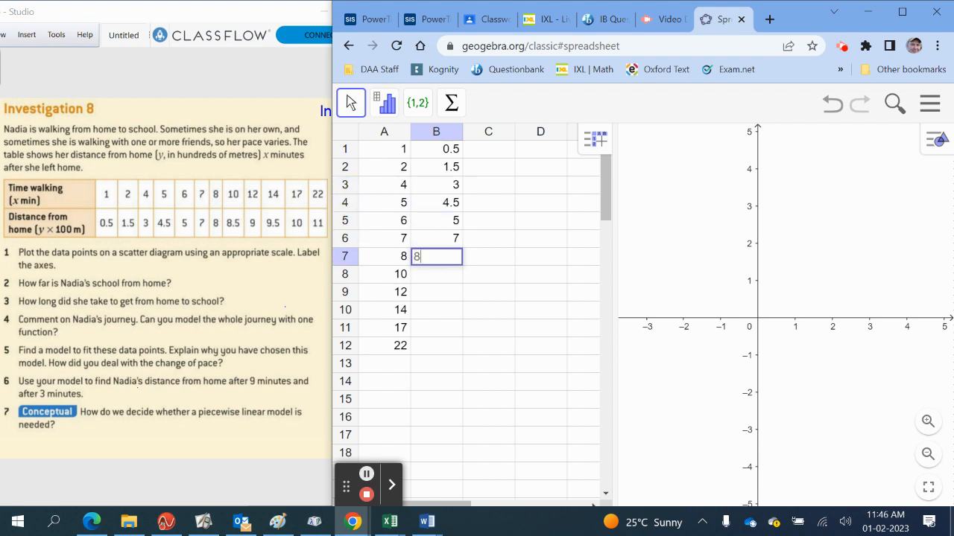
pyautogui.press('Return')
pyautogui.write('8.5')
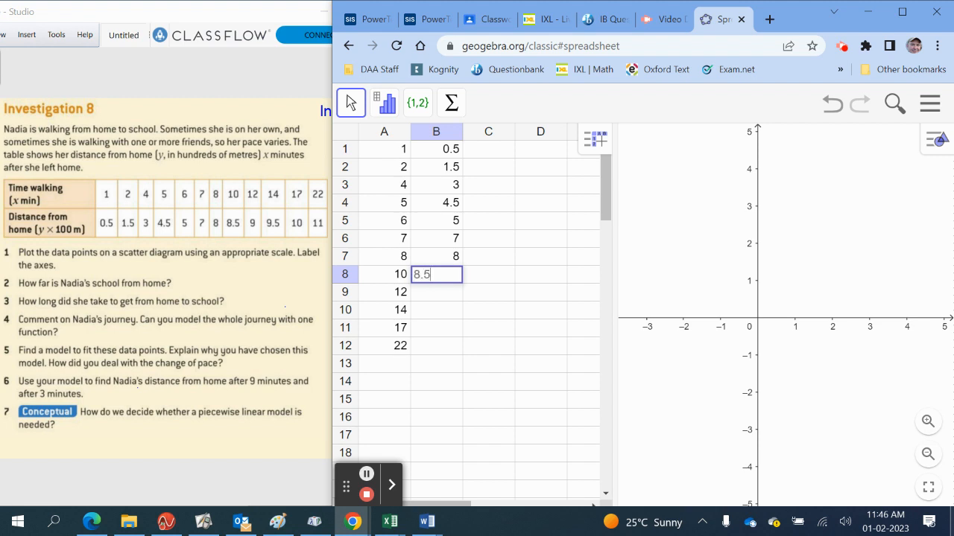
pyautogui.press('Return')
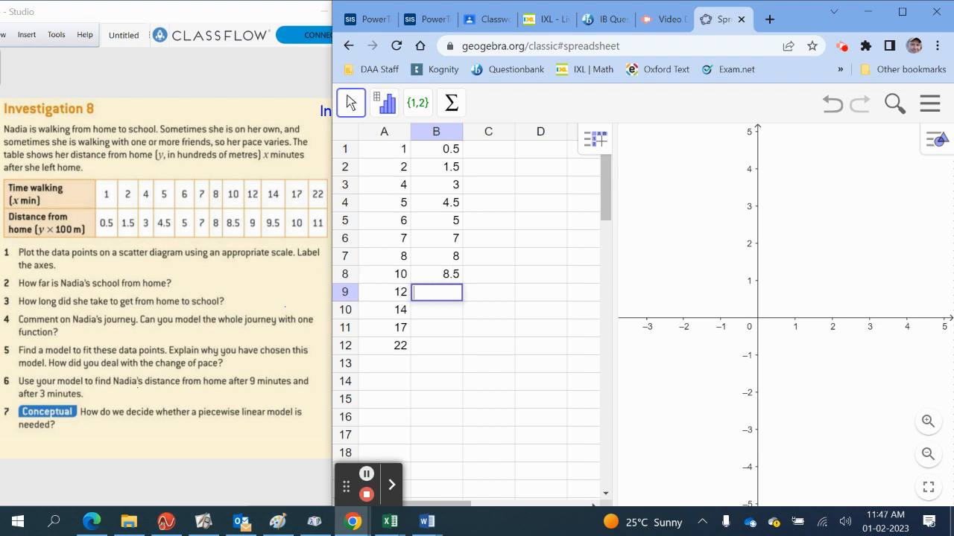
pyautogui.write('9')
pyautogui.press('Return')
pyautogui.write('9.5')
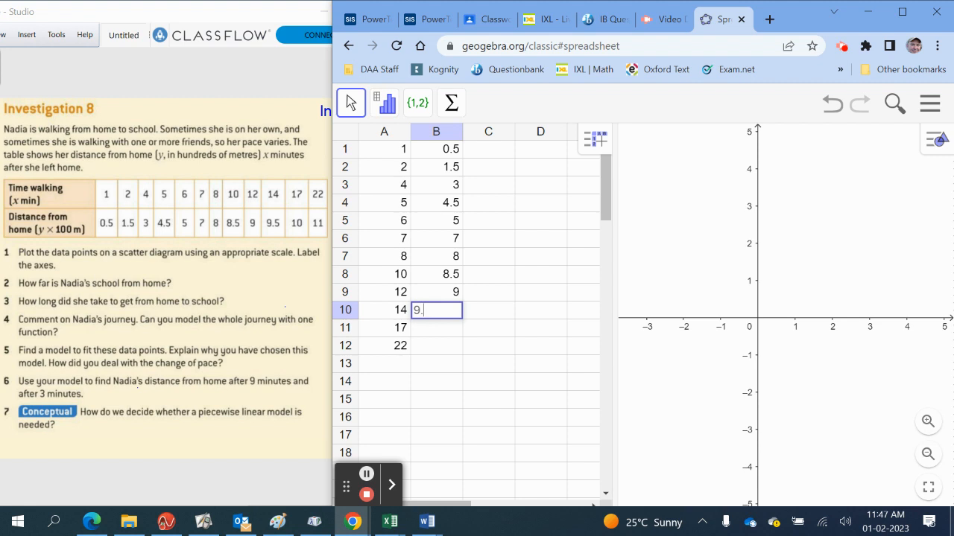
pyautogui.press('Return')
pyautogui.write('10')
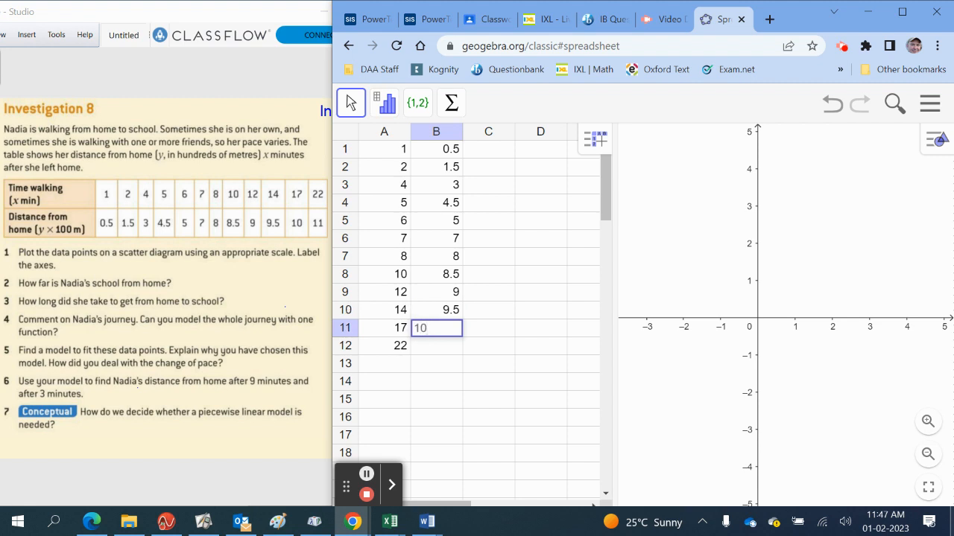
pyautogui.press('Return')
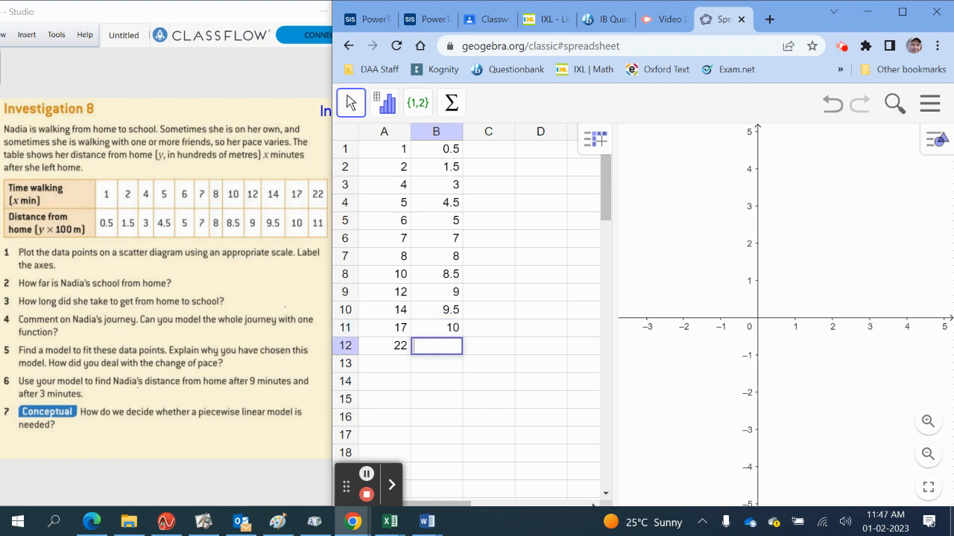
pyautogui.write('11')
pyautogui.press('Return')
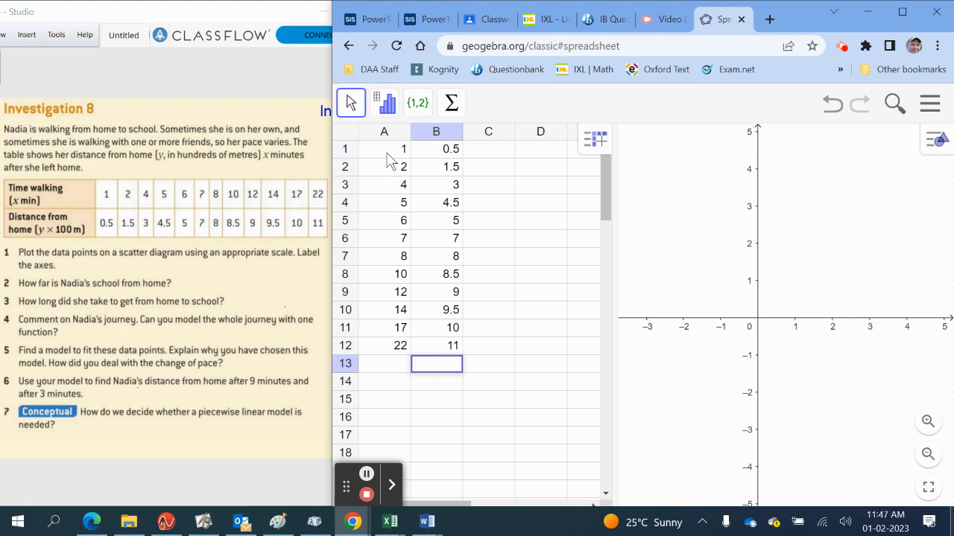
# Create a list of points from cells A1 to B12 as dependent objects, with the X → Y order
pyautogui.moveTo(387, 153); pyautogui.dragTo(453, 348)
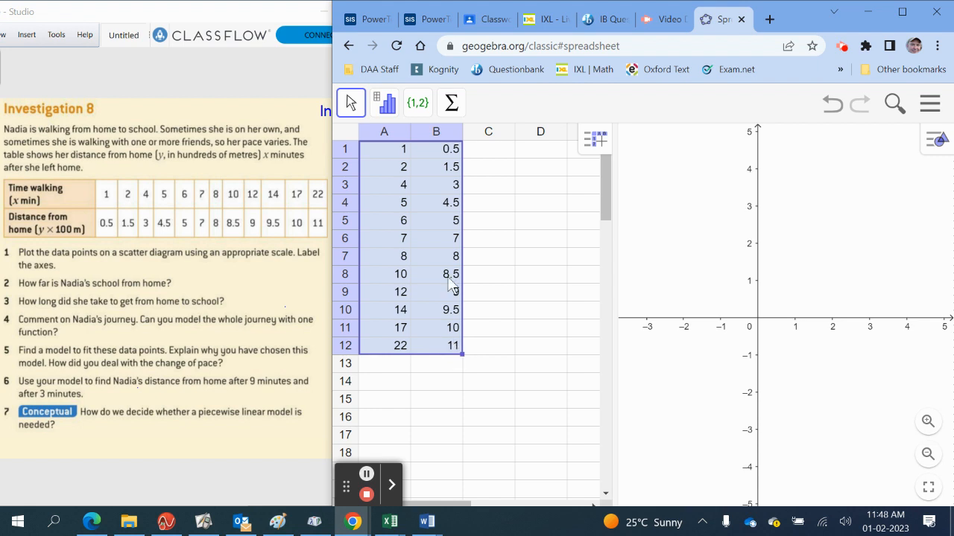
pyautogui.click(417, 108)
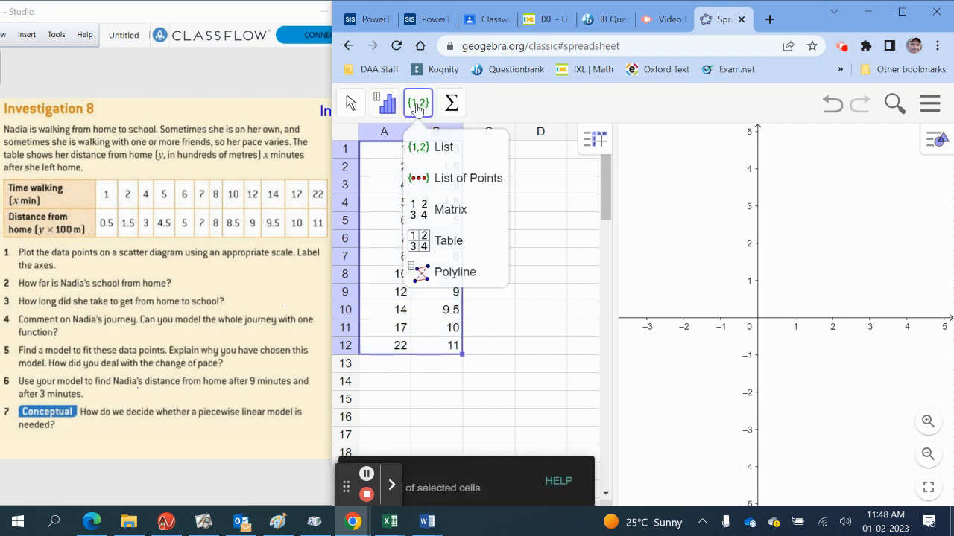
pyautogui.click(480, 180)
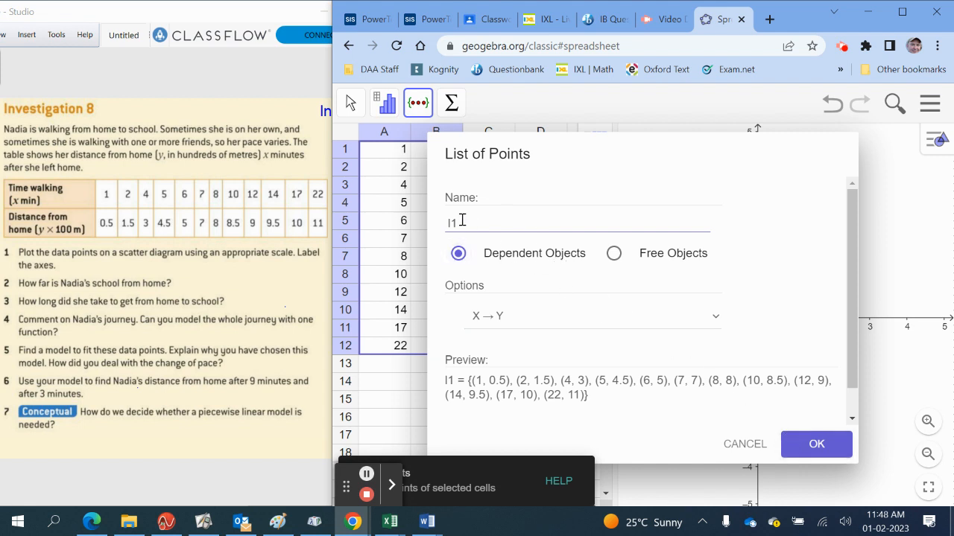
pyautogui.click(815, 446)
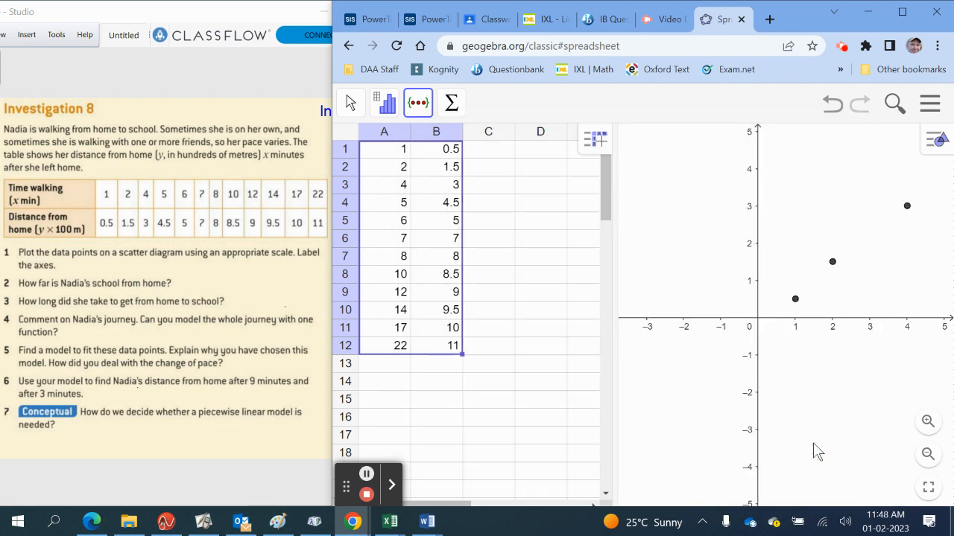
# Switch to the Graphing perspective and adjust the graph's range and x-axis scale to fit all twelve data points
pyautogui.click(930, 104)
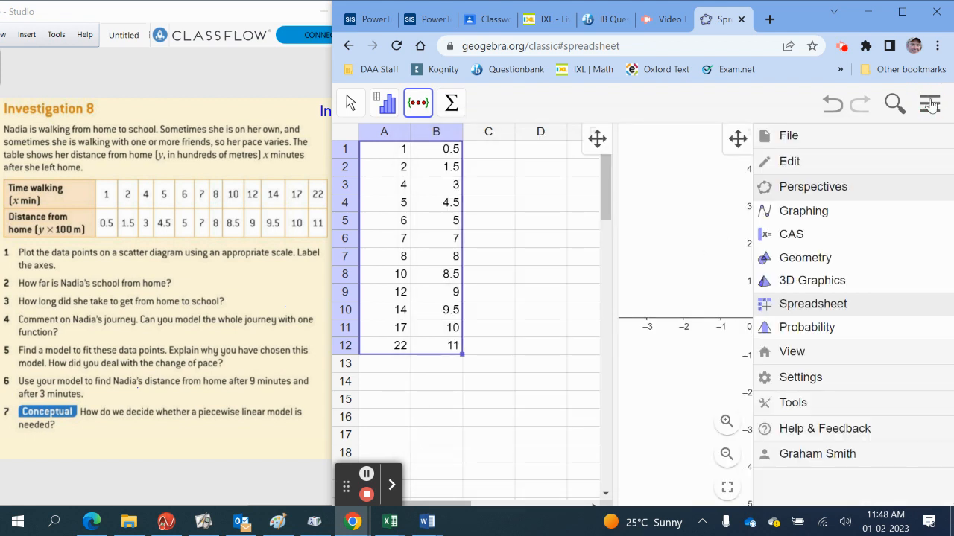
pyautogui.click(824, 214)
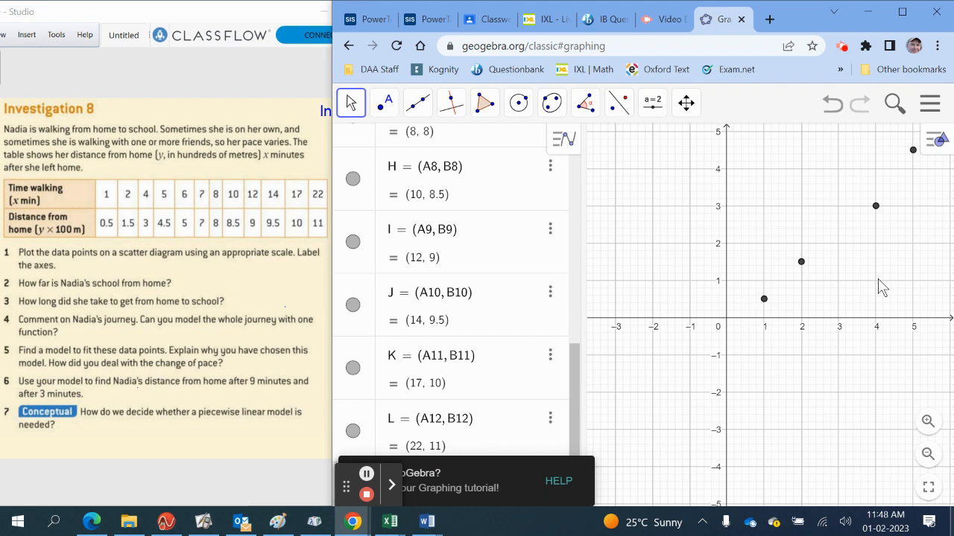
pyautogui.moveTo(880, 283); pyautogui.dragTo(772, 412)
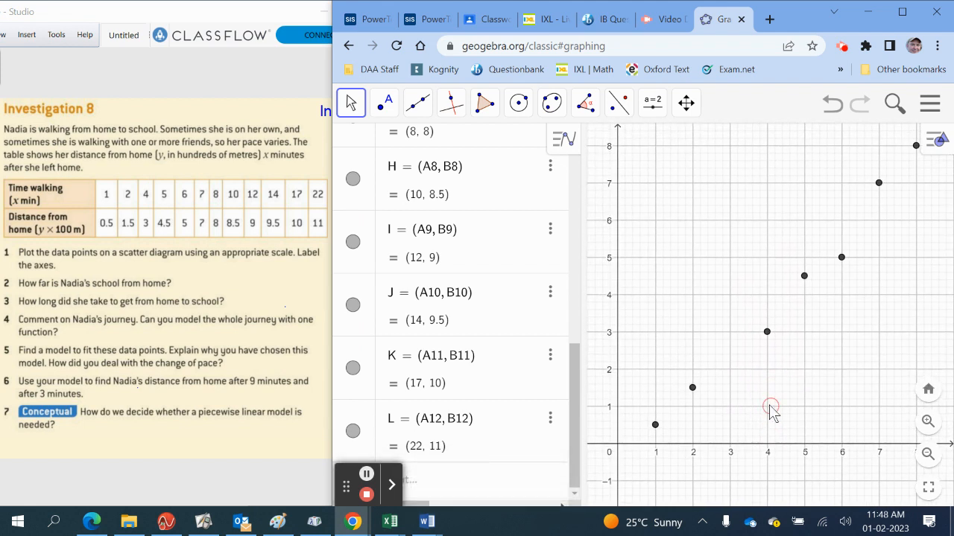
pyautogui.click(928, 453)
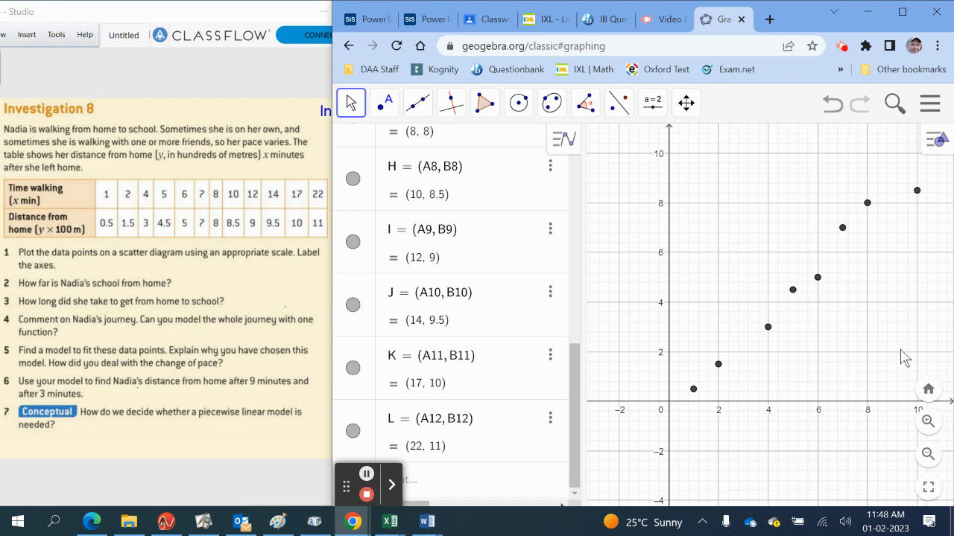
pyautogui.moveTo(902, 358); pyautogui.dragTo(852, 394)
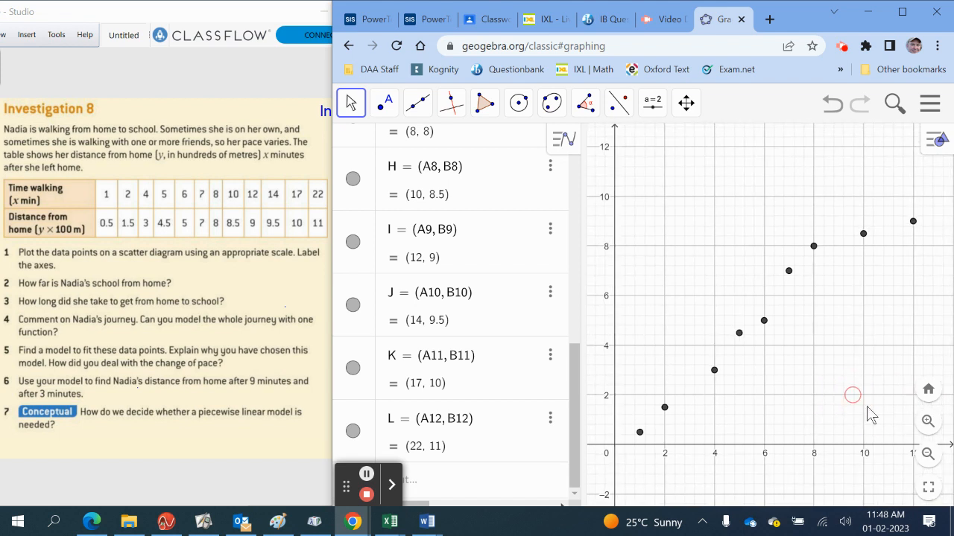
pyautogui.click(927, 454)
pyautogui.moveTo(884, 345); pyautogui.dragTo(836, 356)
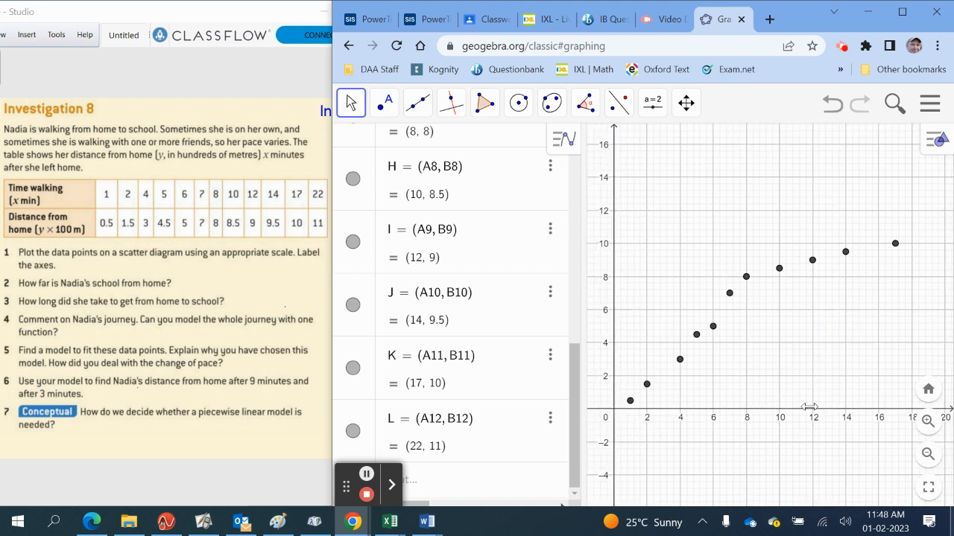
pyautogui.moveTo(805, 409); pyautogui.dragTo(785, 392)
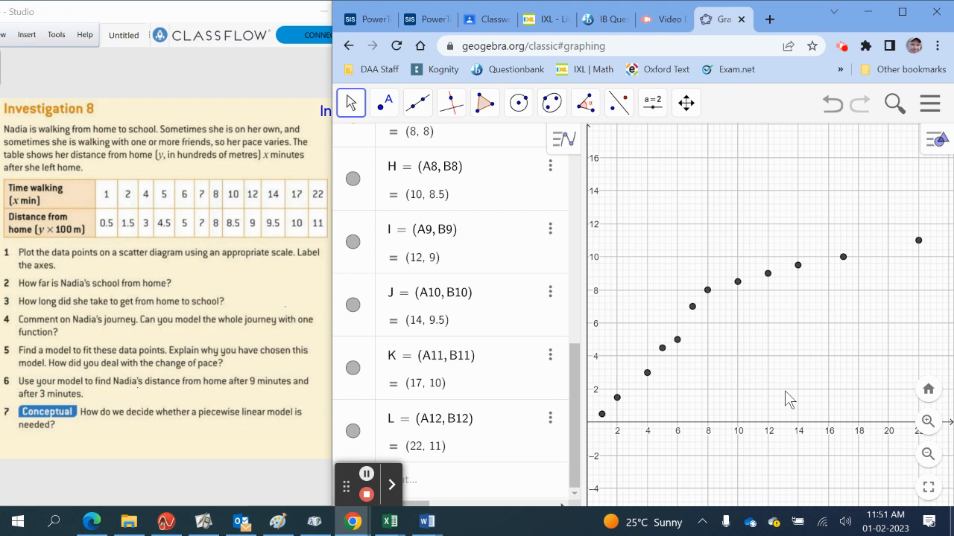
# On the ClassFlow worksheet, underline "y × 100 m" and handwrite the answers "1.1 km" for question 2 and "22 mins" for question 3
pyautogui.moveTo(40, 240); pyautogui.dragTo(72, 242)
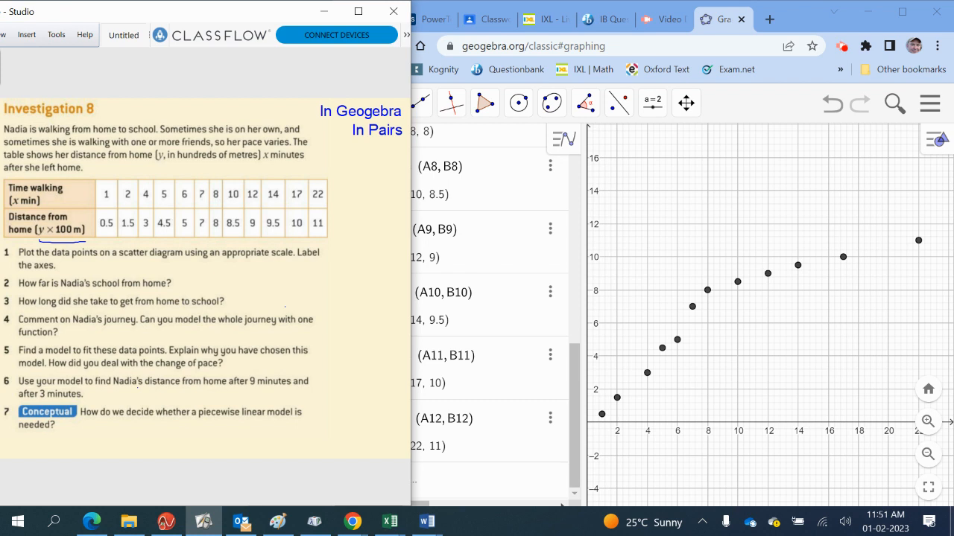
pyautogui.moveTo(194, 272)
pyautogui.mouseDown()
pyautogui.moveTo(193, 283)
pyautogui.moveTo(232, 285)
pyautogui.moveTo(241, 274)
pyautogui.moveTo(247, 284)
pyautogui.mouseUp()
pyautogui.moveTo(251, 295)
pyautogui.mouseDown()
pyautogui.moveTo(264, 305)
pyautogui.moveTo(326, 304)
pyautogui.mouseUp()
pyautogui.click(286, 303)
pyautogui.click(311, 291)
pyautogui.moveTo(336, 291); pyautogui.dragTo(330, 306)
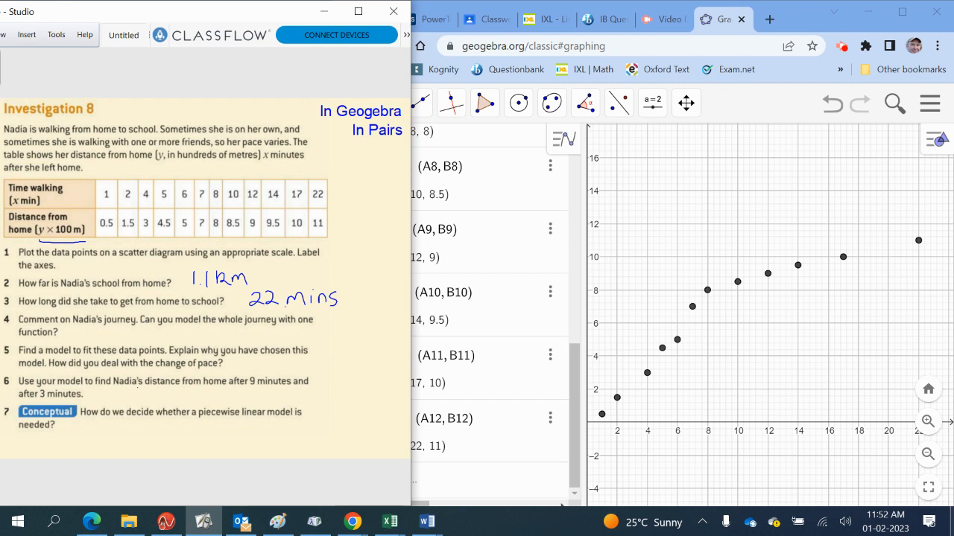
pyautogui.click(421, 103)
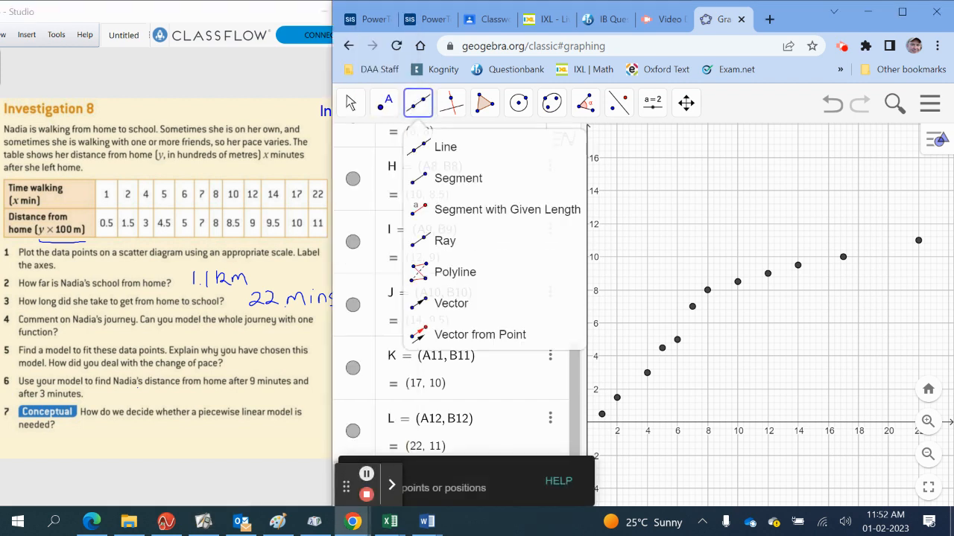
pyautogui.click(458, 179)
pyautogui.click(602, 414)
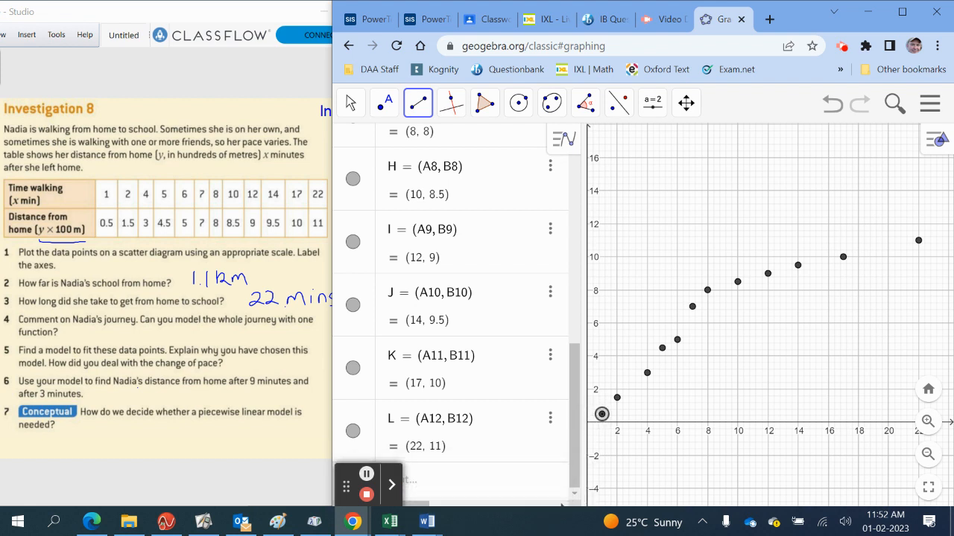
pyautogui.click(832, 105)
pyautogui.click(351, 103)
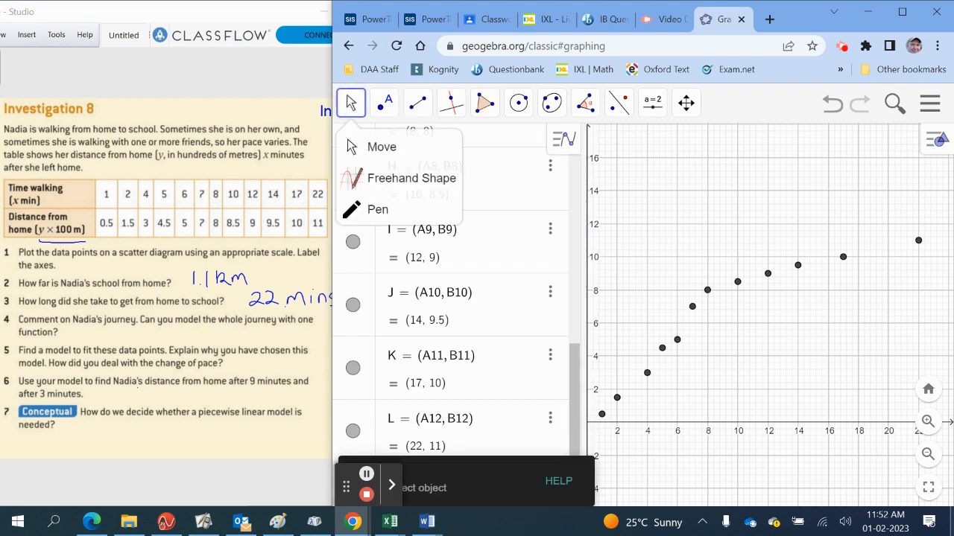
# Place a point at the origin, where the x-axis and y-axis intersect
pyautogui.moveTo(718, 377); pyautogui.dragTo(733, 376)
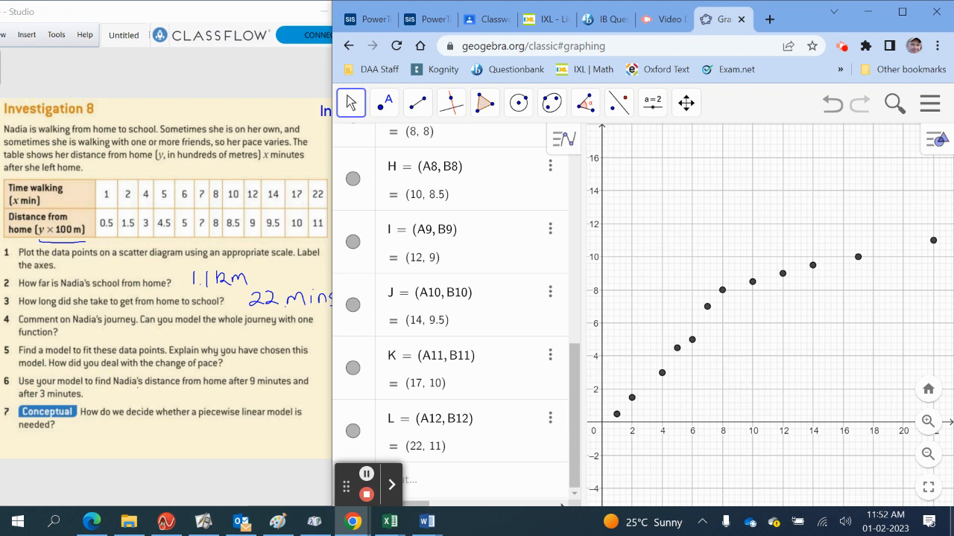
pyautogui.click(385, 103)
pyautogui.click(415, 145)
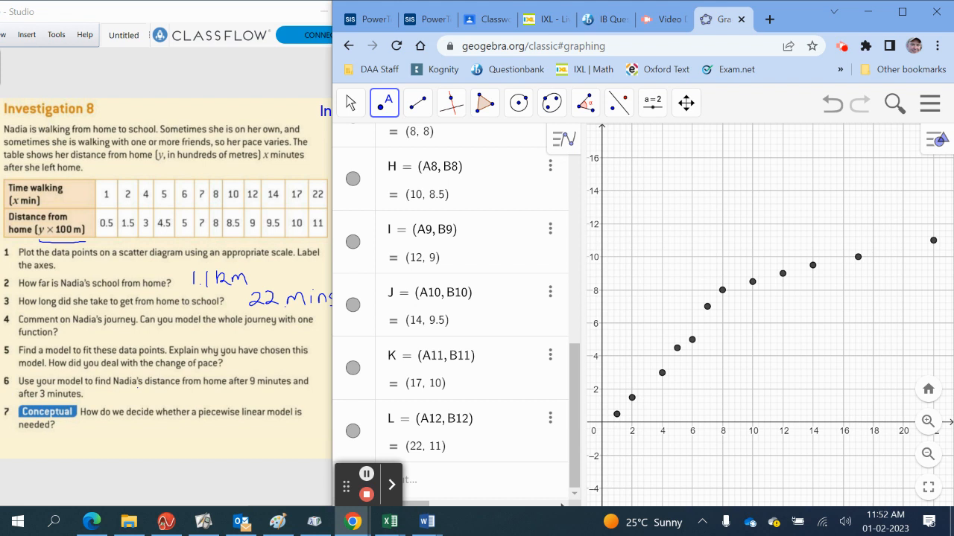
pyautogui.click(605, 421)
pyautogui.click(385, 103)
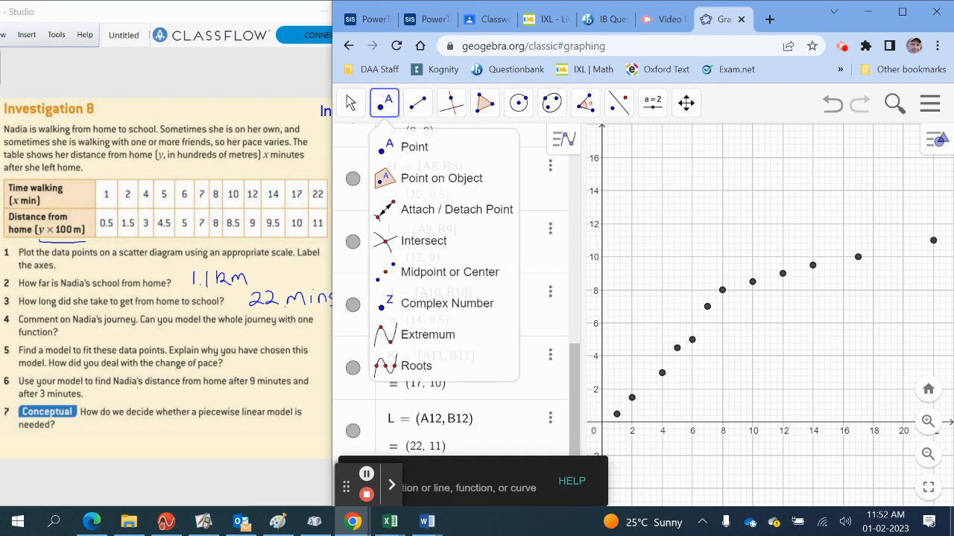
pyautogui.click(441, 178)
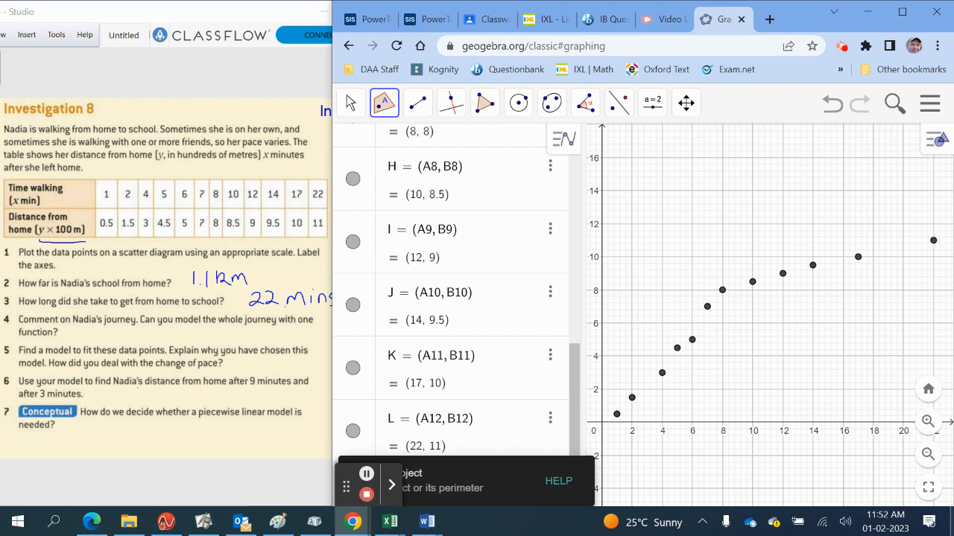
pyautogui.click(602, 423)
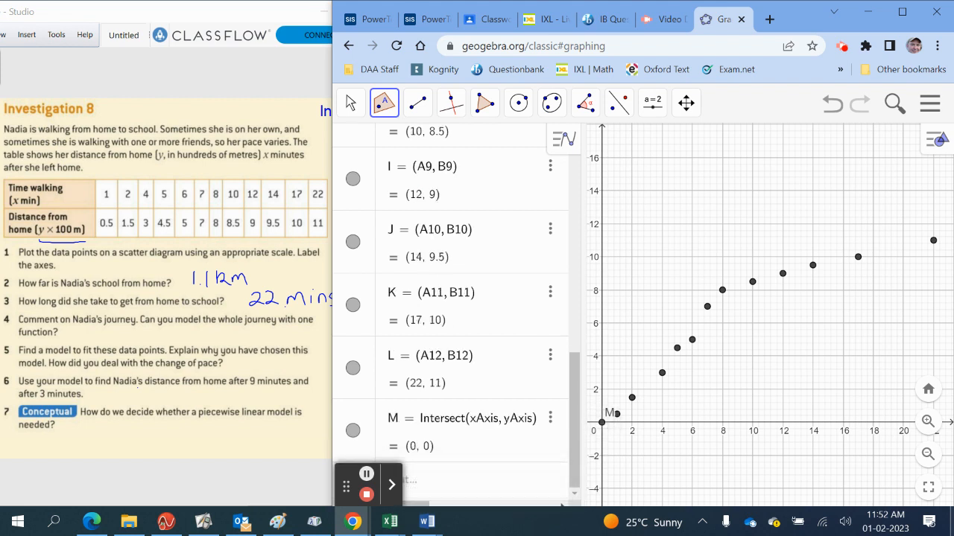
# Try a single-line model by drawing one segment from point A to point L and another from the origin to point L
pyautogui.click(418, 103)
pyautogui.click(450, 149)
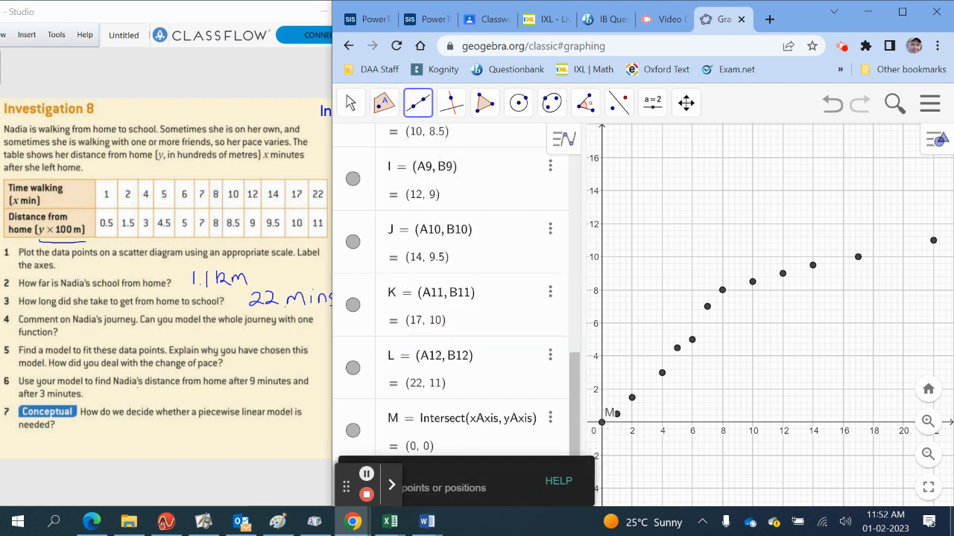
pyautogui.click(418, 103)
pyautogui.click(457, 179)
pyautogui.click(615, 413)
pyautogui.click(933, 240)
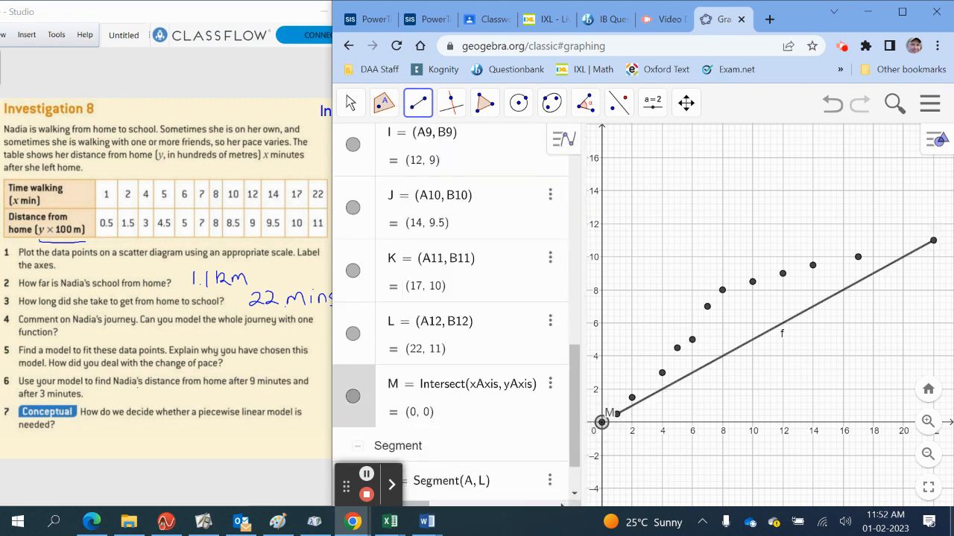
pyautogui.moveTo(602, 421); pyautogui.dragTo(933, 240)
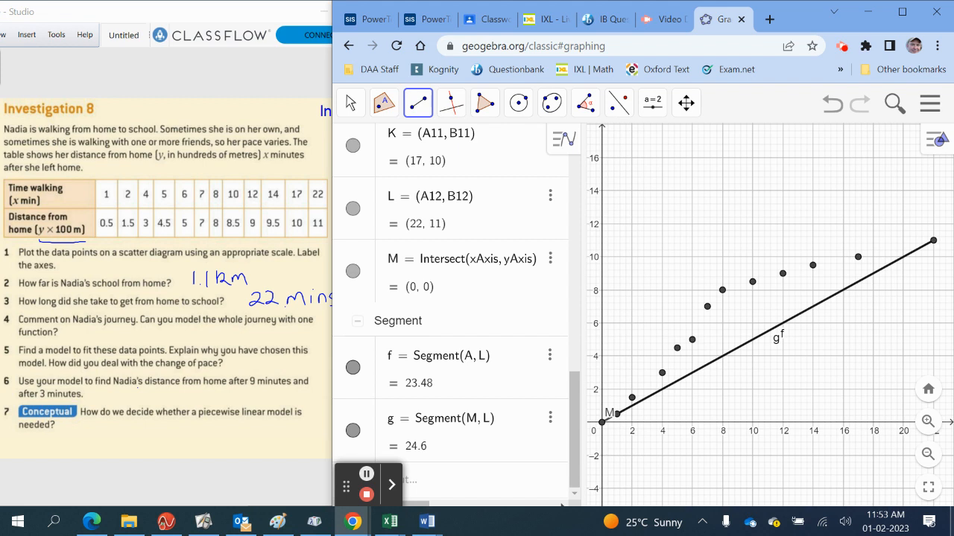
# Delete the segment from A to L and undo back to the plotted points without any segments
pyautogui.click(549, 354)
pyautogui.press('Delete')
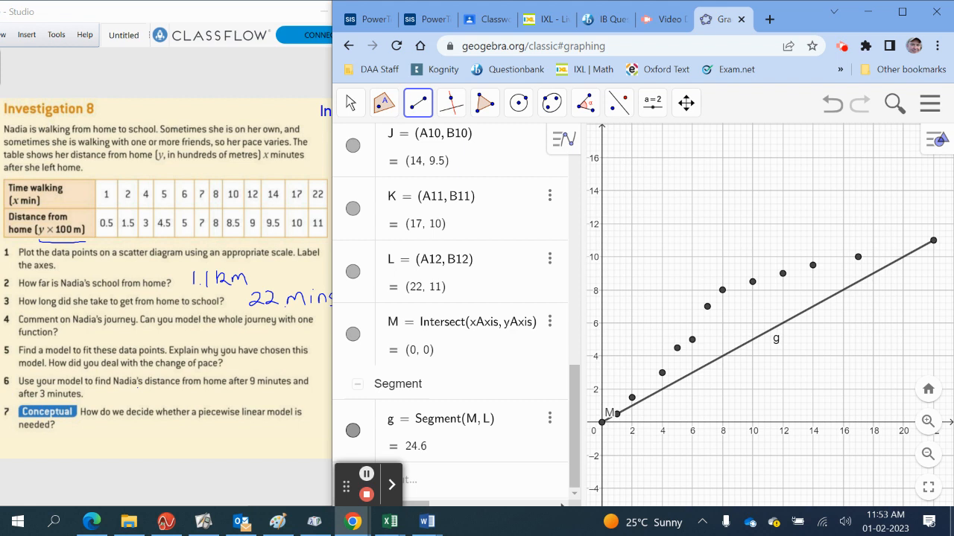
pyautogui.click(832, 103)
pyautogui.click(832, 103)
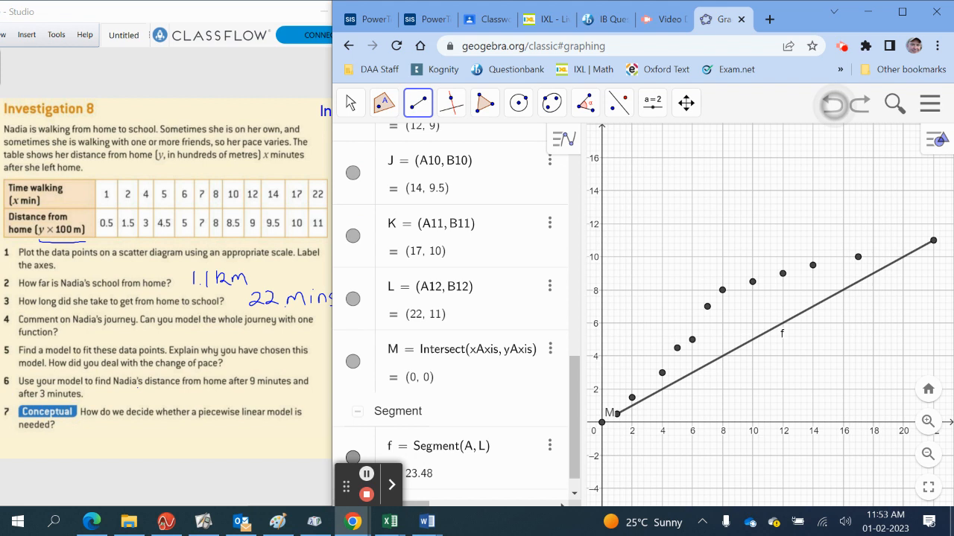
pyautogui.click(832, 103)
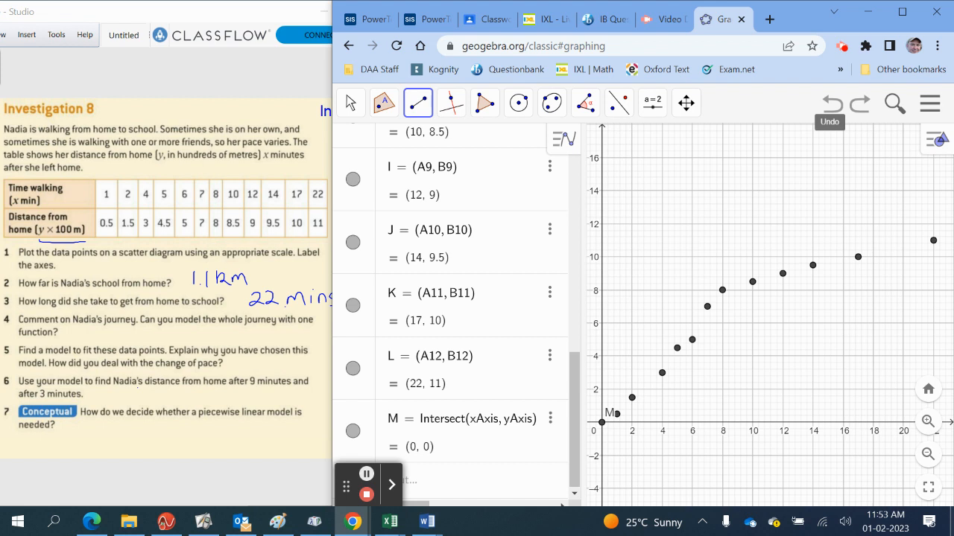
# Try a two-piece model with segments from G (8, 8) to L and from the origin to G, and undo both
pyautogui.click(932, 240)
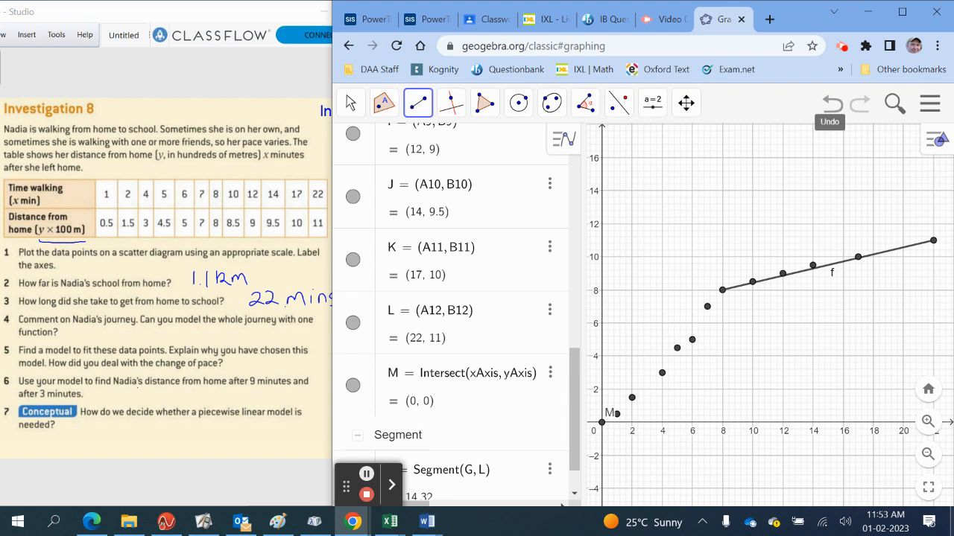
pyautogui.click(602, 422)
pyautogui.click(723, 290)
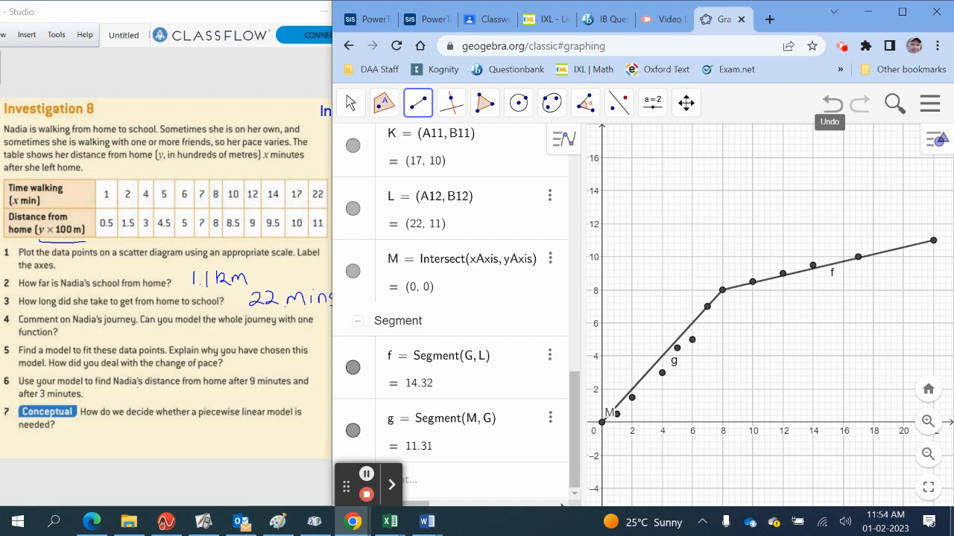
pyautogui.click(832, 104)
pyautogui.click(833, 105)
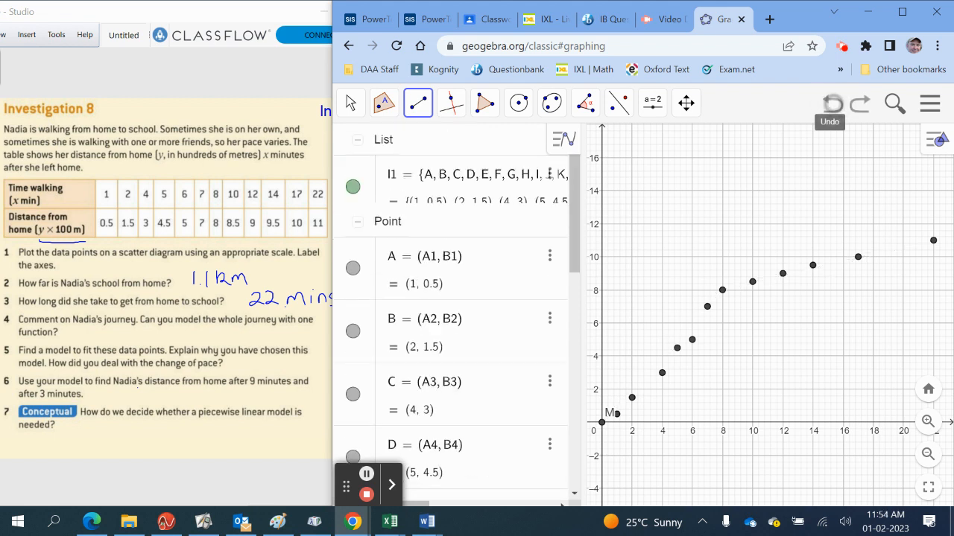
# Try a two-piece model with segments from A to F (7, 7) and from F to L, and undo both
pyautogui.click(617, 414)
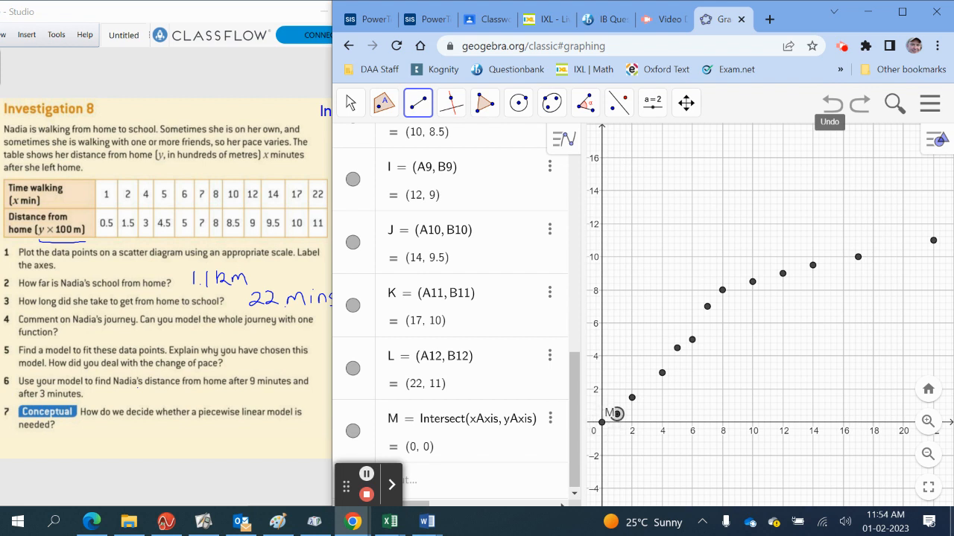
pyautogui.click(707, 306)
pyautogui.click(707, 306)
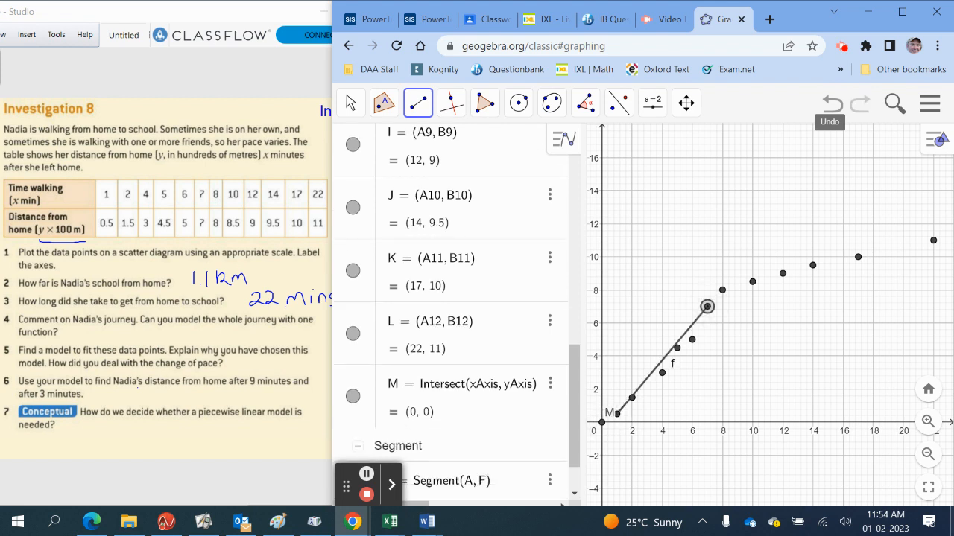
pyautogui.click(933, 240)
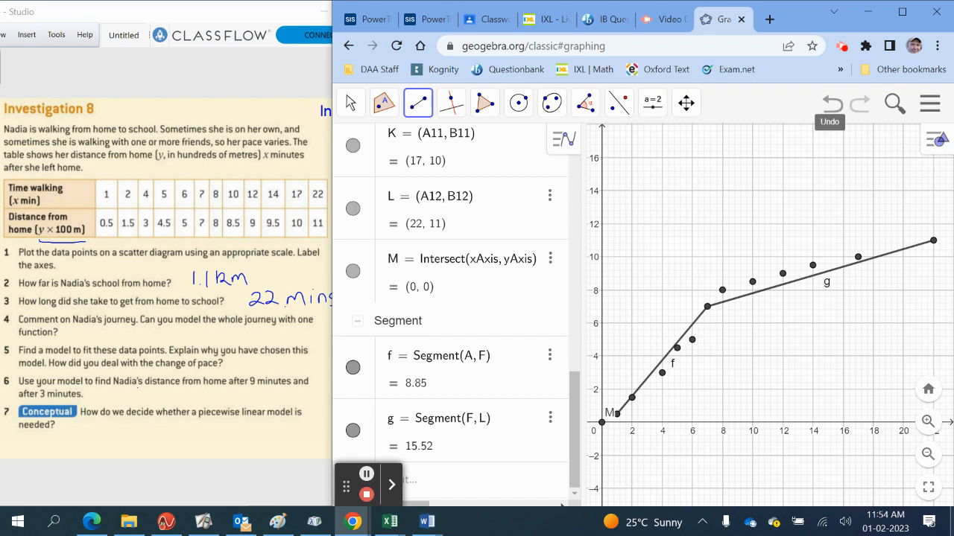
pyautogui.click(833, 105)
pyautogui.click(832, 104)
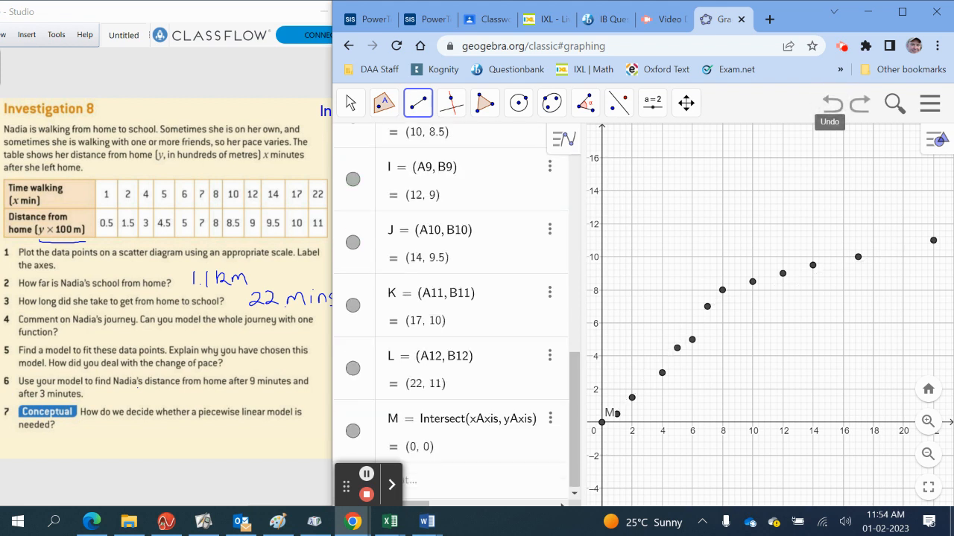
# Draw a two-piece linear model with segments from the origin to G (8, 8) and from G to L (22, 11)
pyautogui.click(602, 423)
pyautogui.click(722, 289)
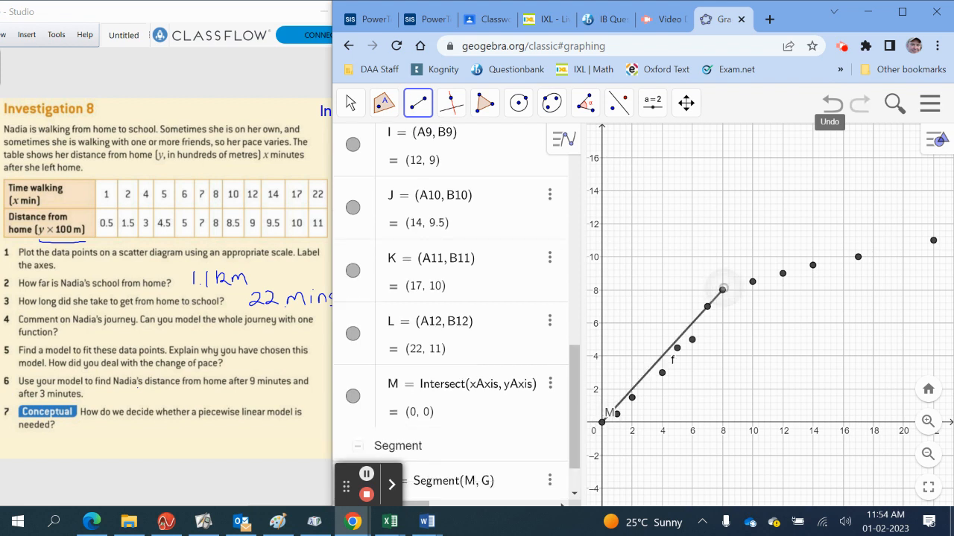
pyautogui.click(722, 290)
pyautogui.click(932, 240)
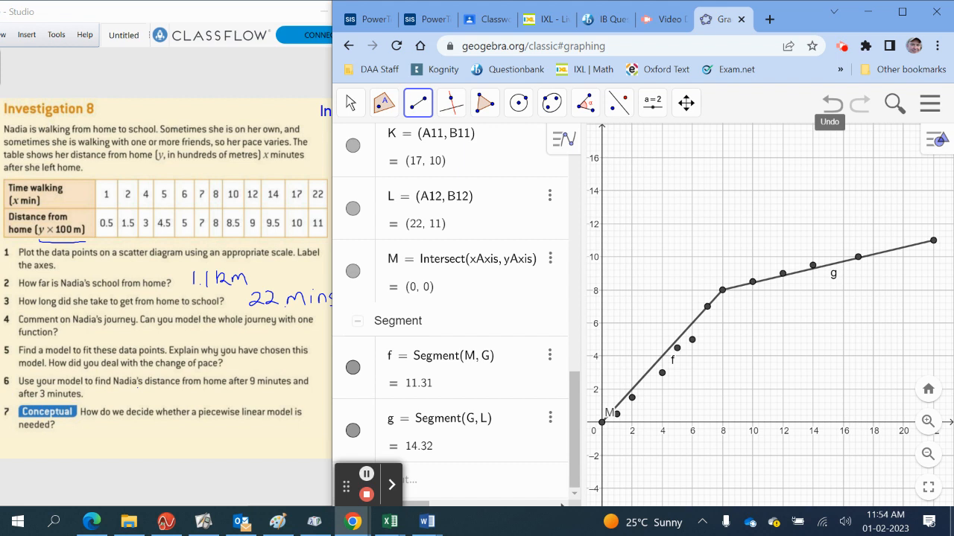
# Switch to the Move tool and hide the label of segment f in its object settings
pyautogui.click(418, 103)
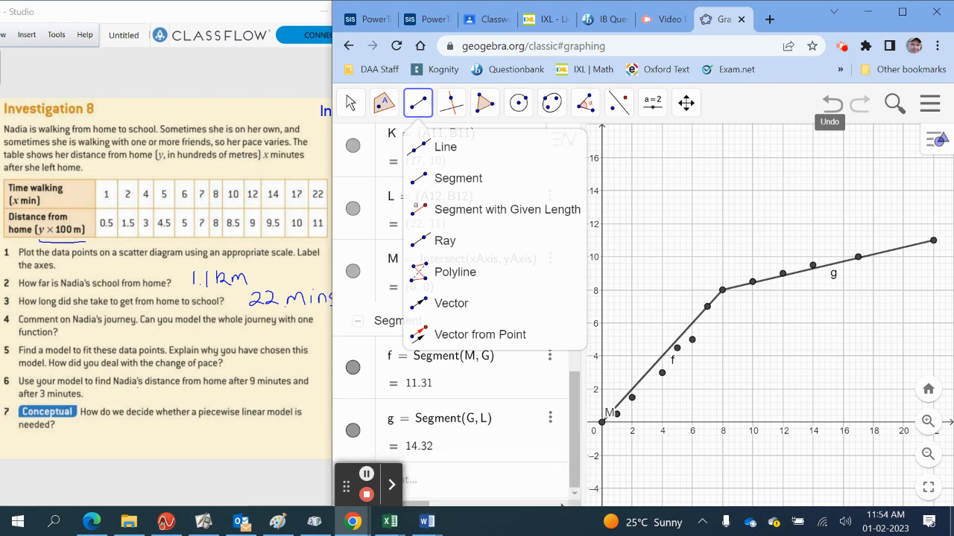
pyautogui.click(351, 103)
pyautogui.click(381, 146)
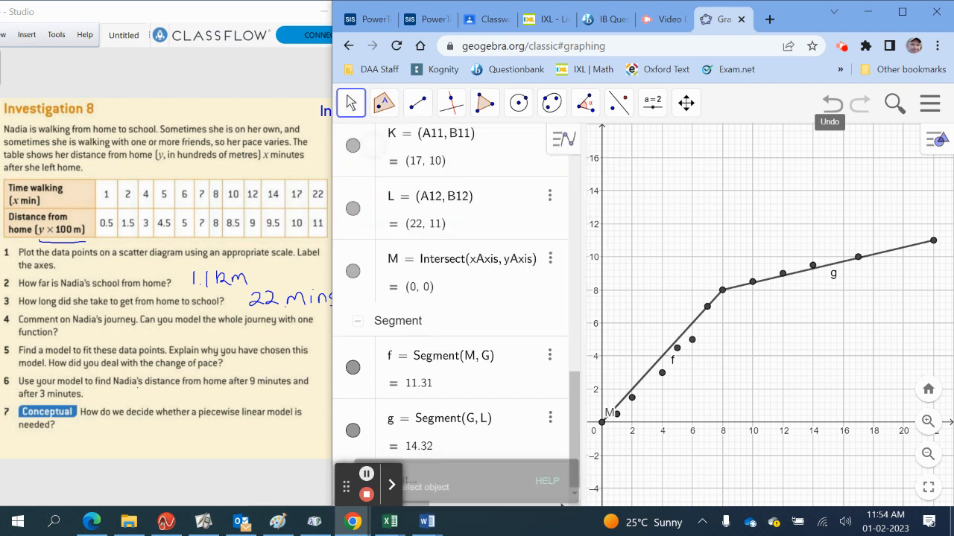
pyautogui.scroll(10, 451, 291)
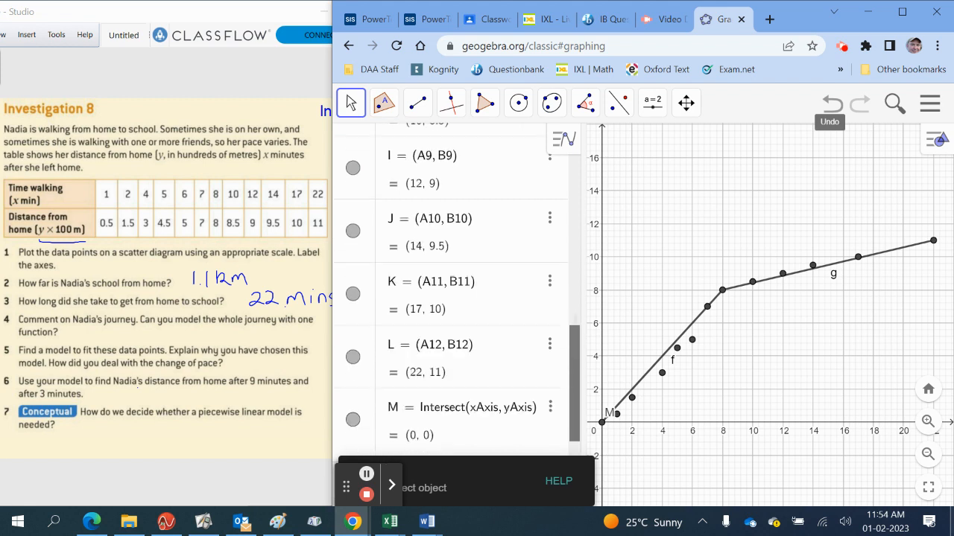
pyautogui.scroll(-2, 451, 291)
pyautogui.scroll(3, 451, 291)
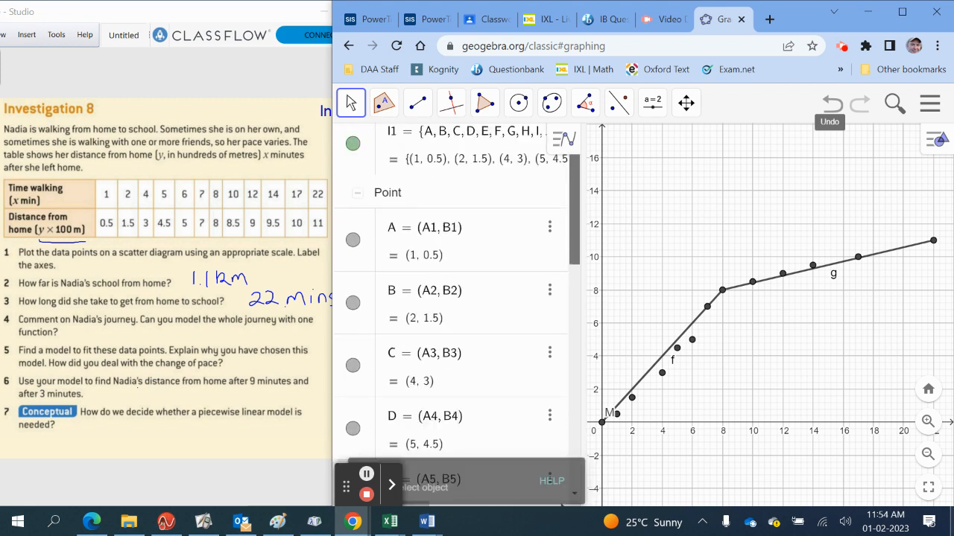
pyautogui.scroll(-10, 451, 290)
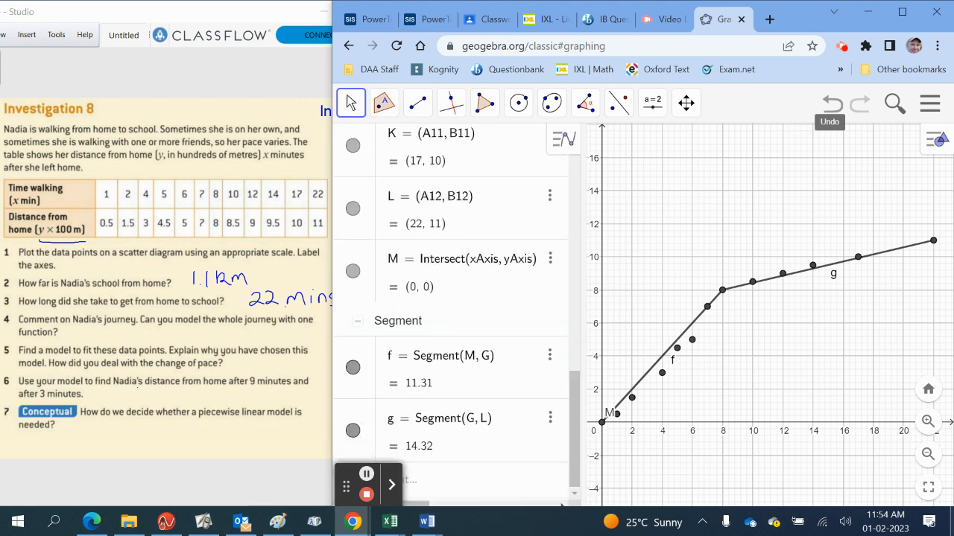
pyautogui.click(549, 356)
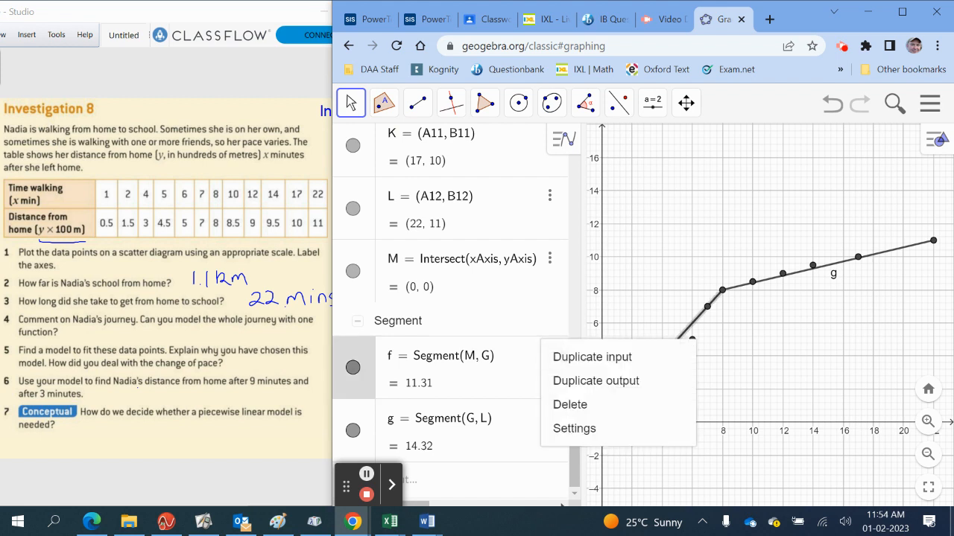
pyautogui.click(574, 428)
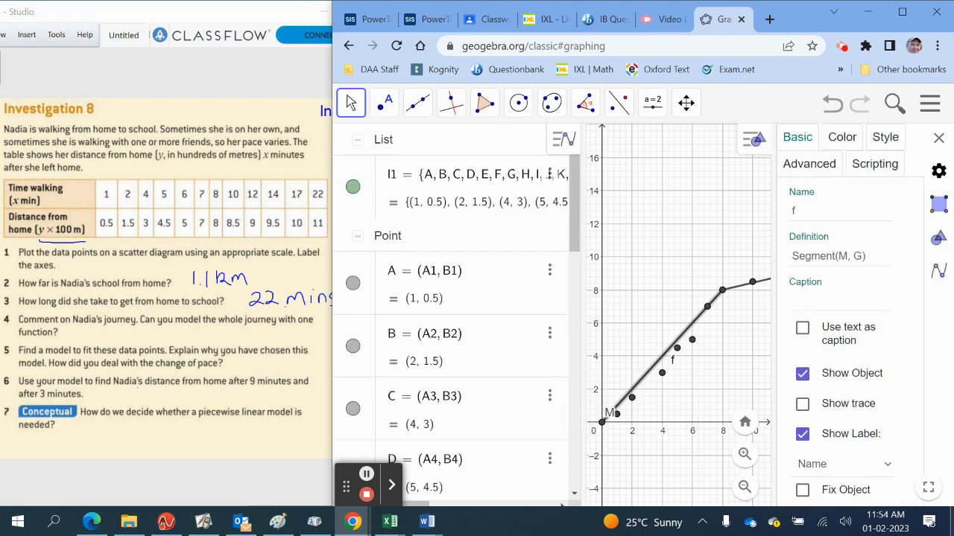
pyautogui.click(801, 434)
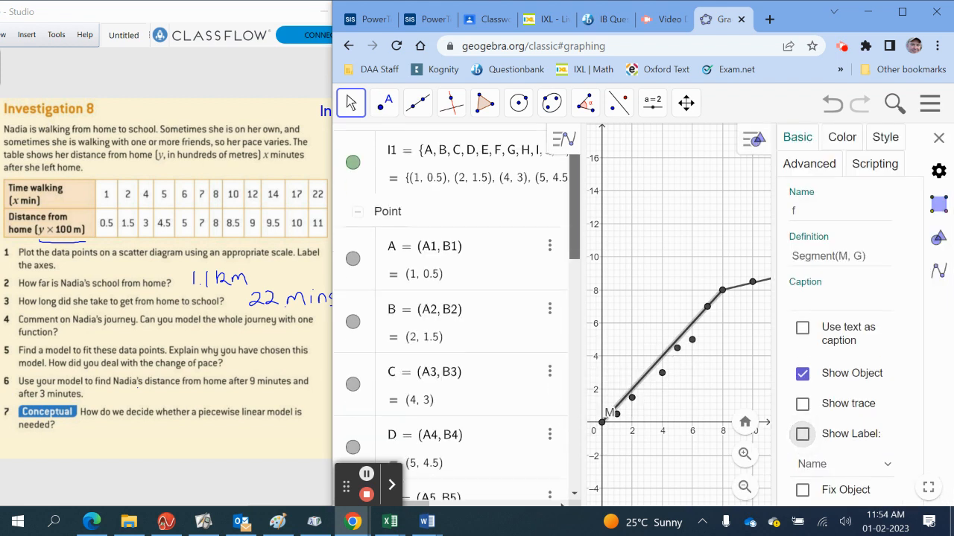
# Hide the labels of segment g and origin point M, and close the object settings
pyautogui.click(514, 453)
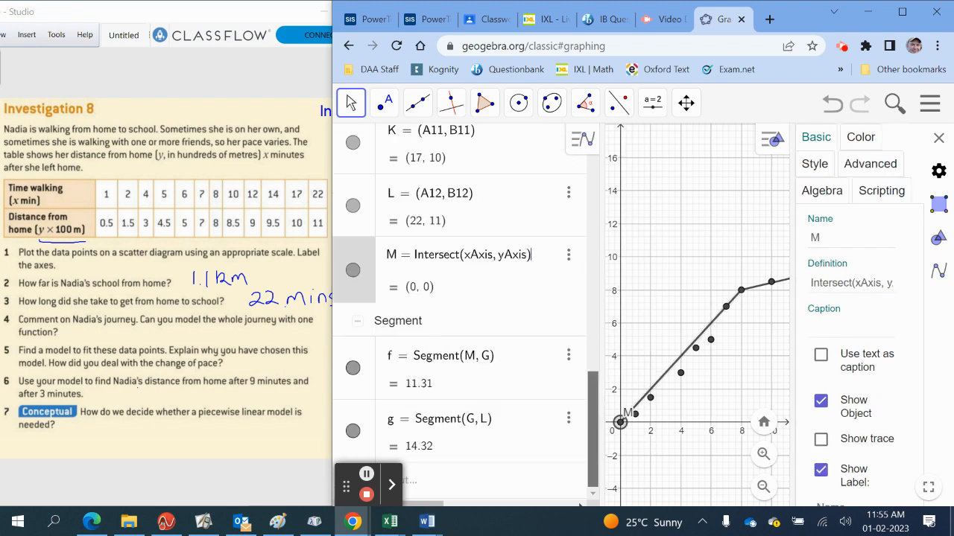
pyautogui.click(548, 430)
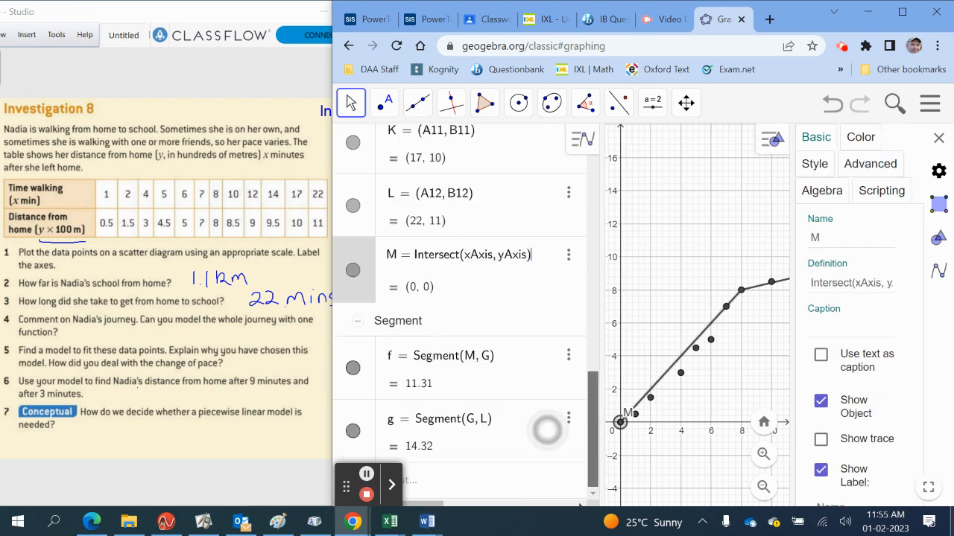
pyautogui.click(820, 470)
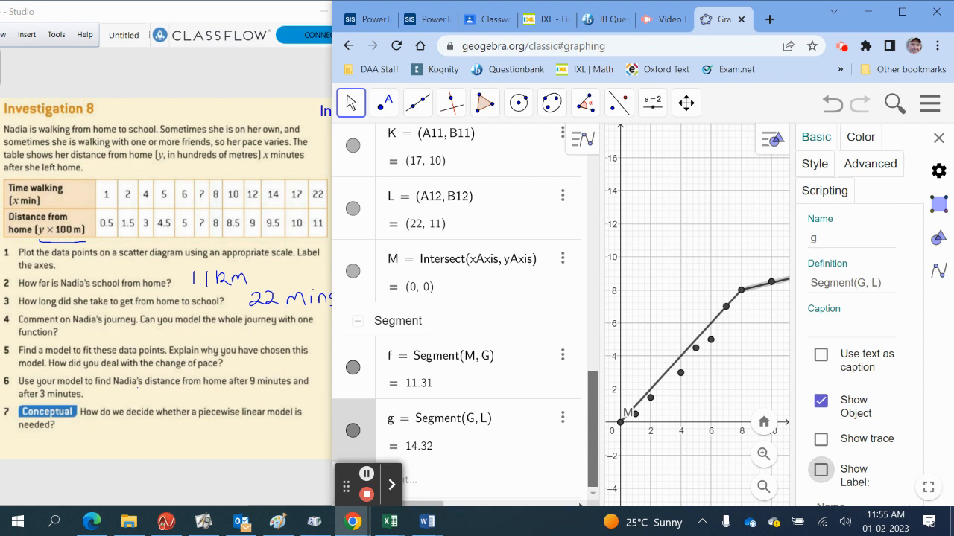
pyautogui.click(527, 293)
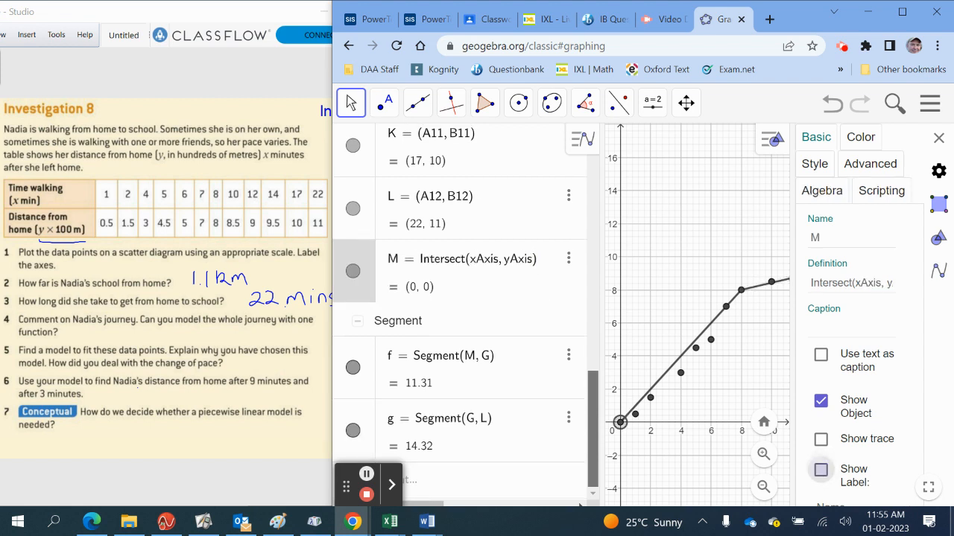
pyautogui.click(820, 470)
pyautogui.click(568, 356)
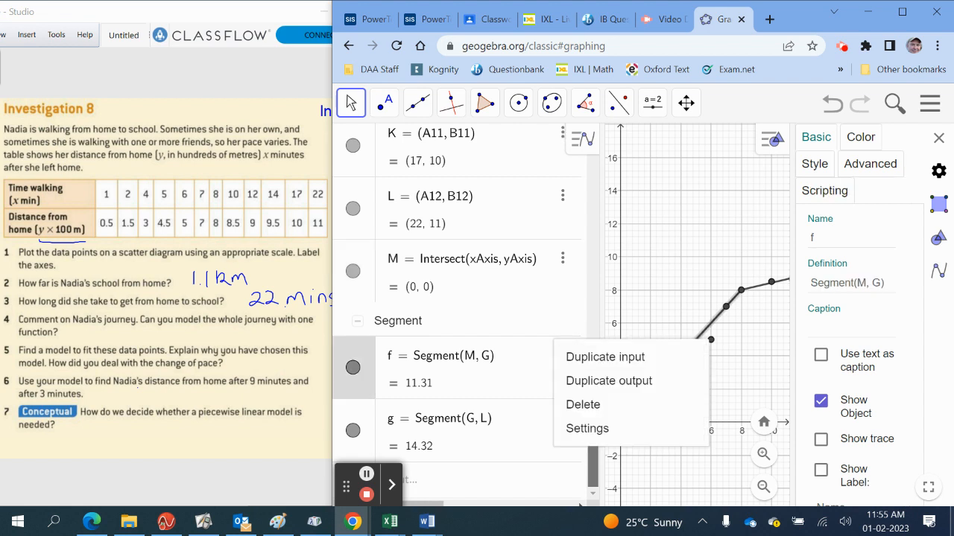
pyautogui.click(544, 299)
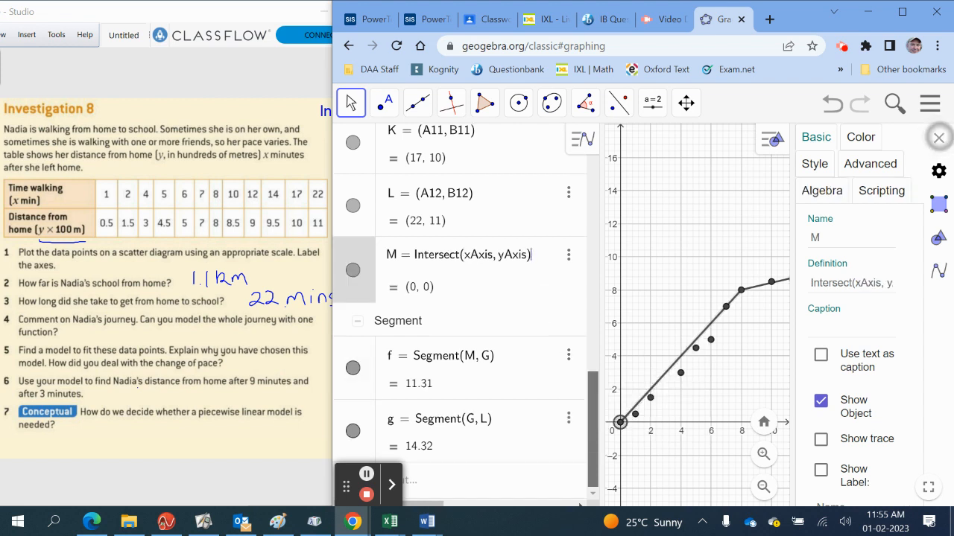
pyautogui.click(938, 138)
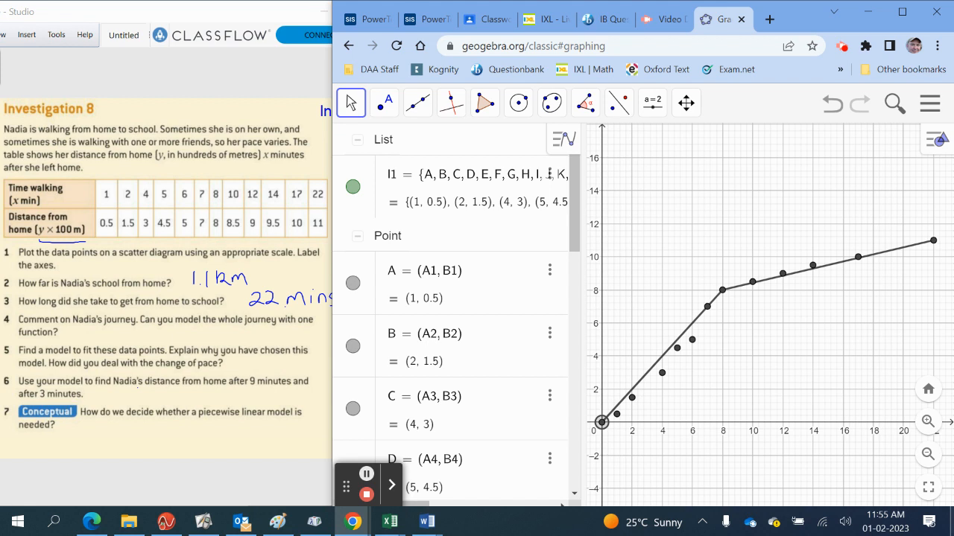
# Draw a line through the origin point M and point G (8, 8) with the Line tool
pyautogui.click(418, 103)
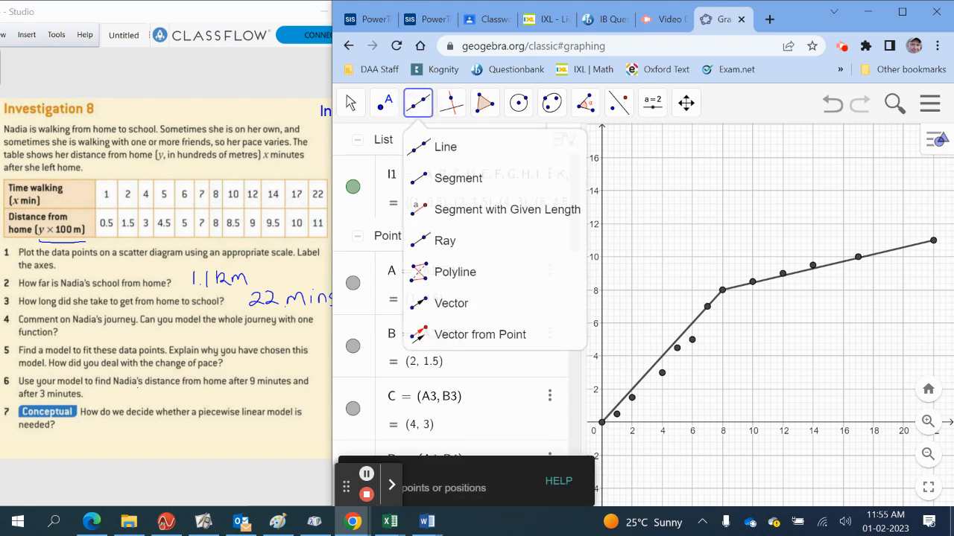
pyautogui.click(444, 147)
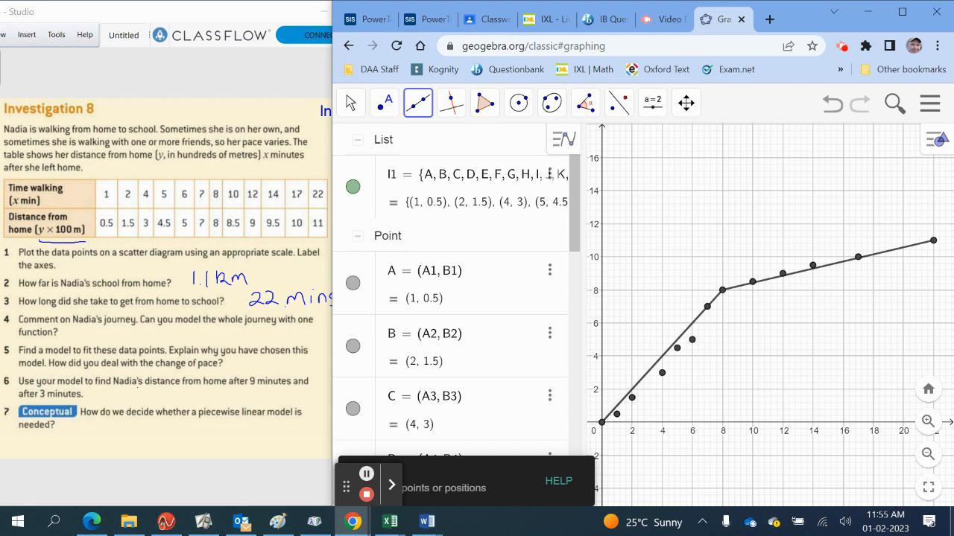
pyautogui.click(723, 290)
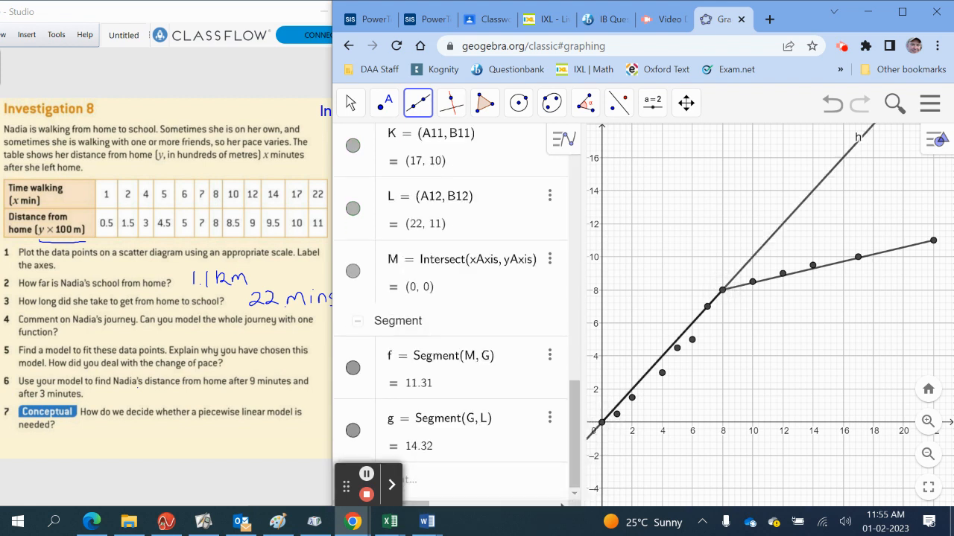
# Color the line through M and G red in its object settings, and close the settings
pyautogui.moveTo(575, 434); pyautogui.dragTo(575, 190)
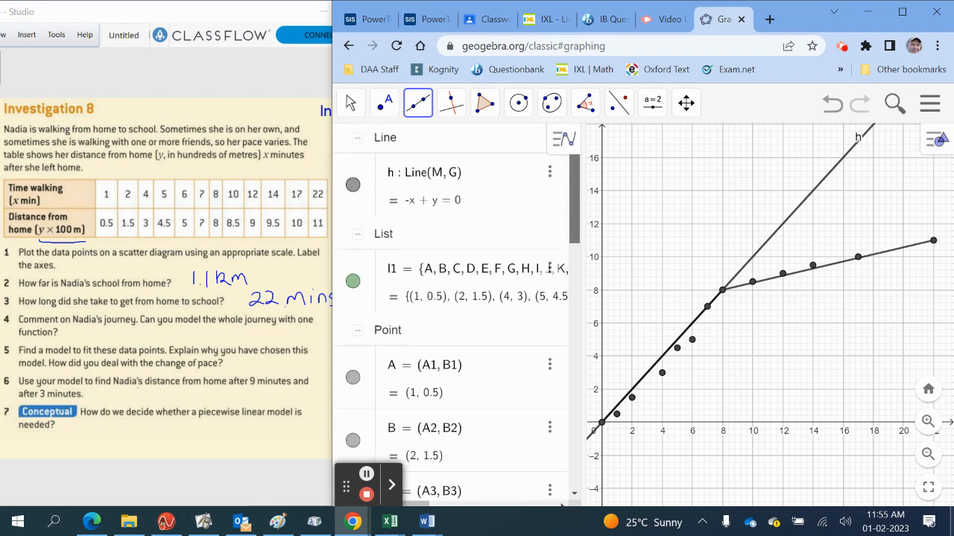
pyautogui.click(550, 172)
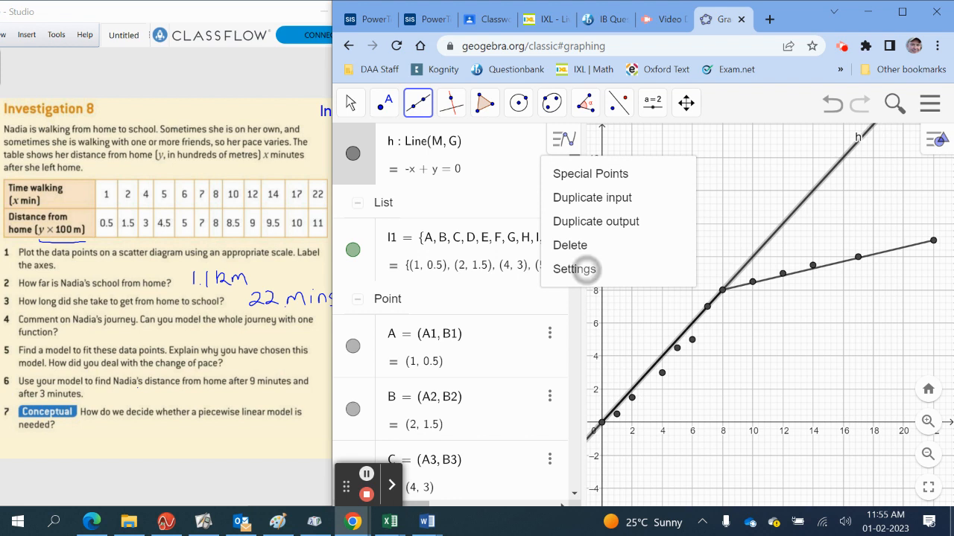
pyautogui.click(574, 269)
pyautogui.click(864, 138)
pyautogui.click(840, 234)
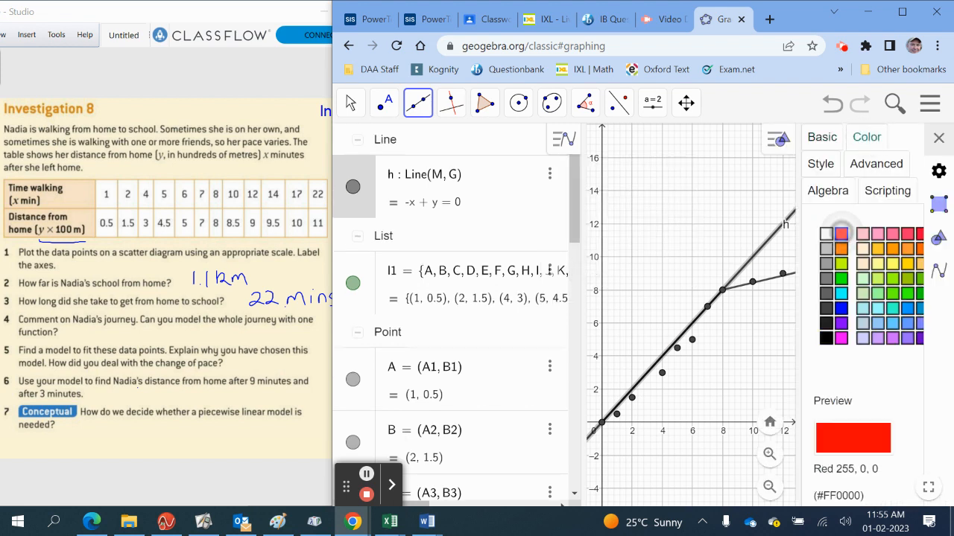
pyautogui.click(938, 138)
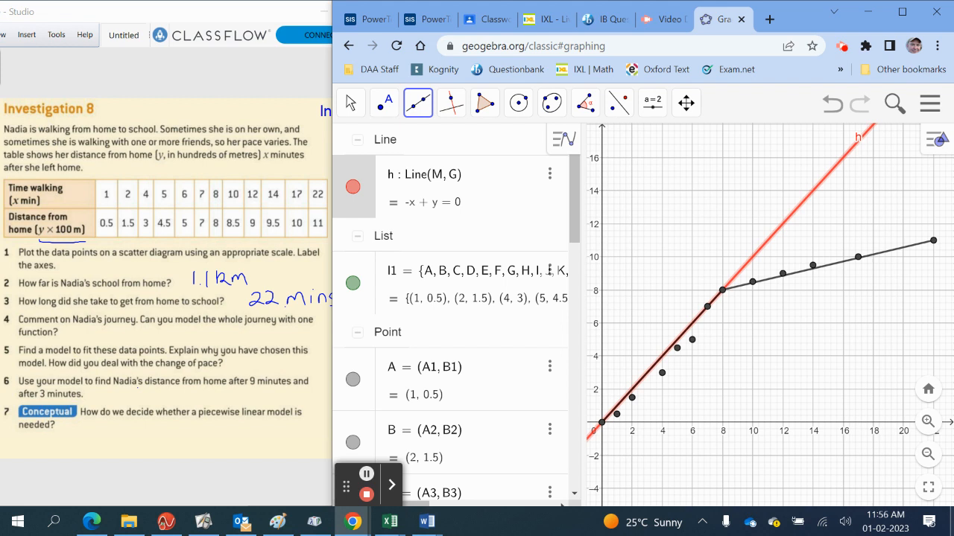
# Set the equation form of the line through M and G to y = m x + b, and hide the line
pyautogui.click(549, 174)
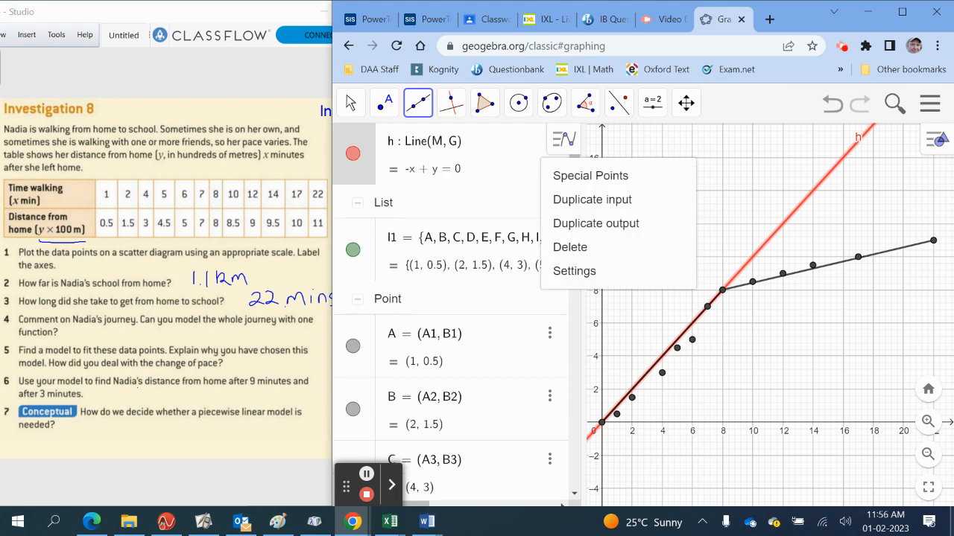
pyautogui.click(572, 270)
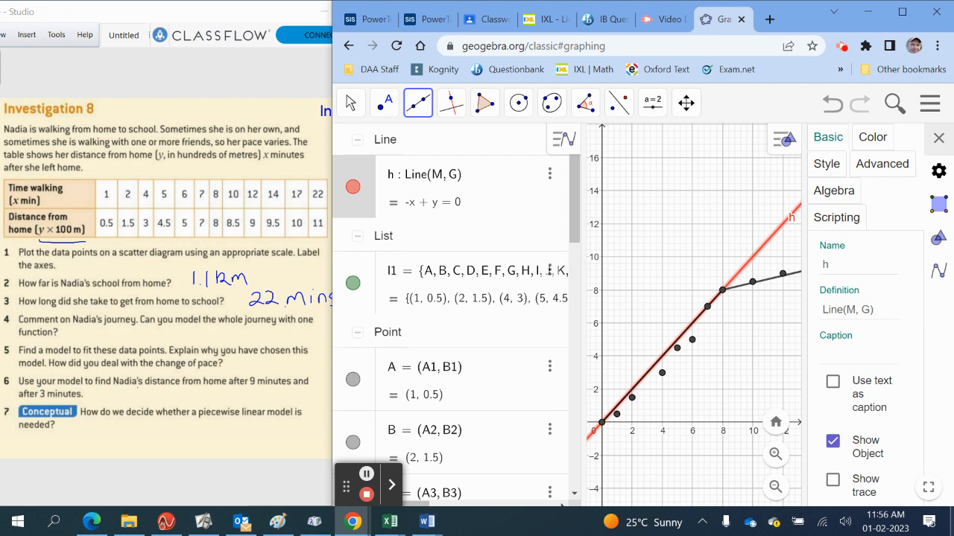
pyautogui.click(882, 164)
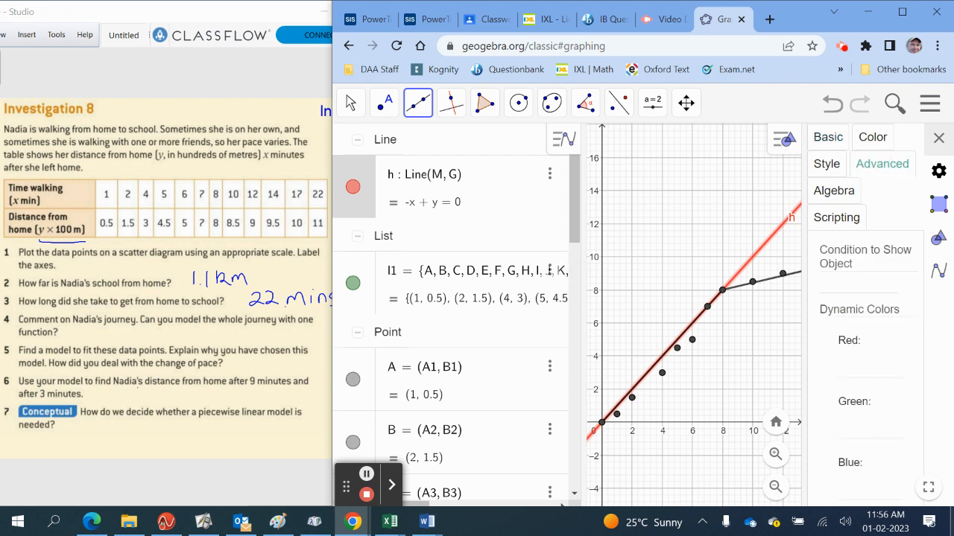
pyautogui.click(833, 190)
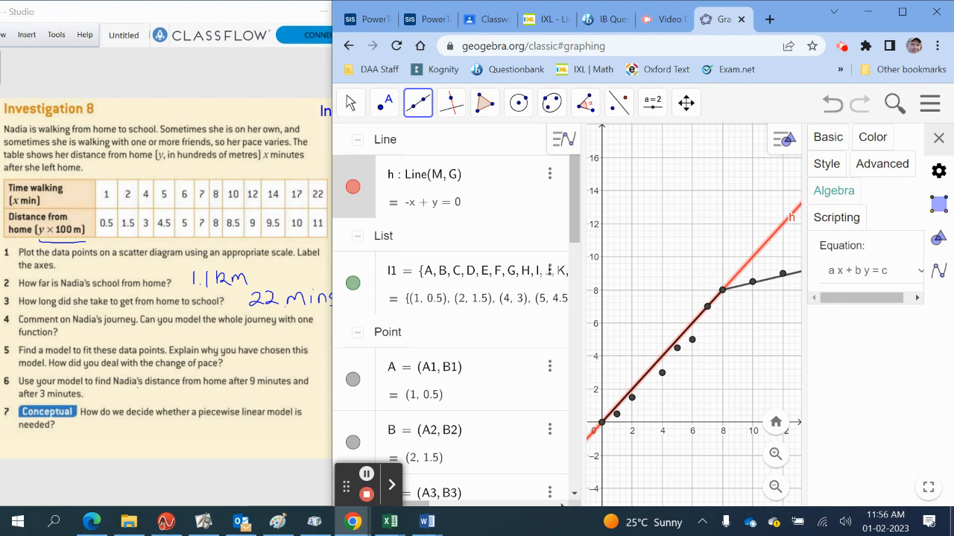
pyautogui.click(919, 271)
pyautogui.press('Down')
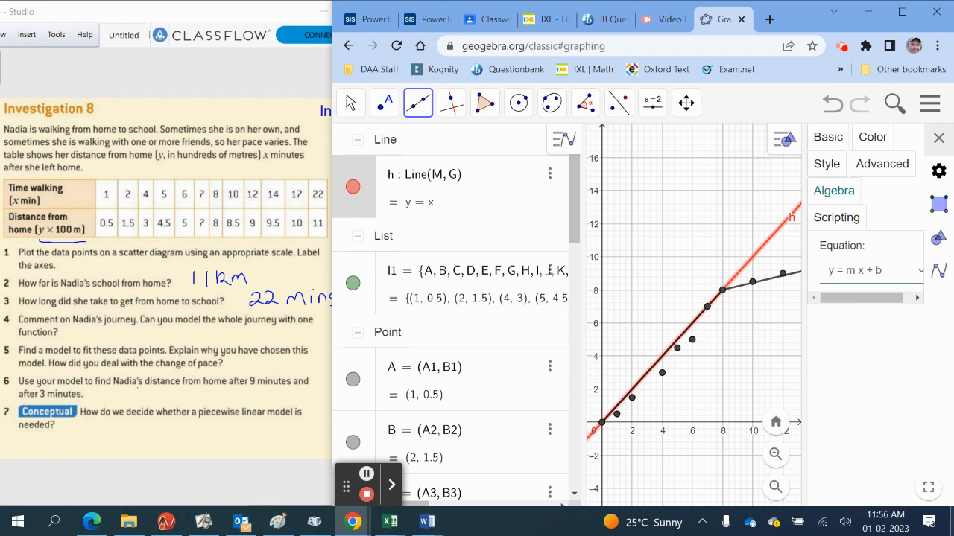
pyautogui.click(938, 138)
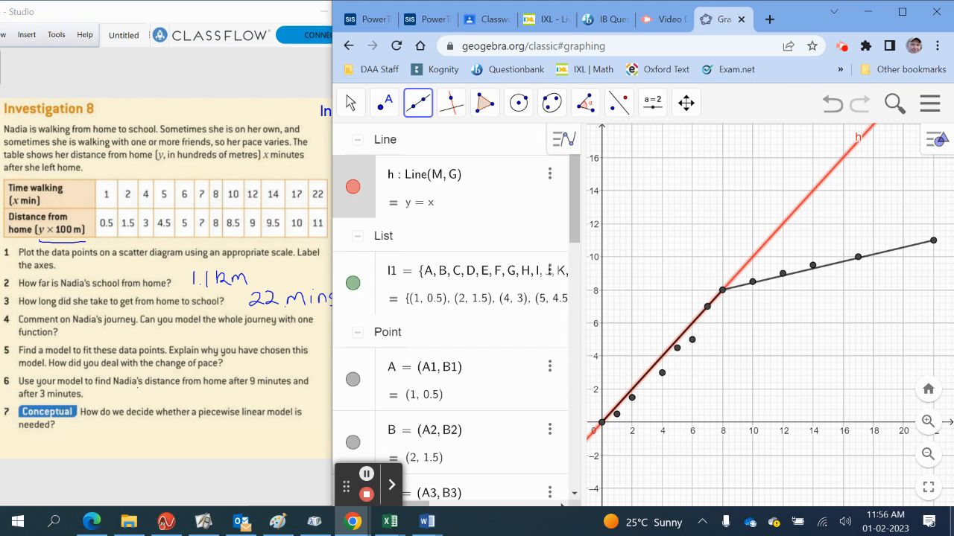
pyautogui.click(353, 187)
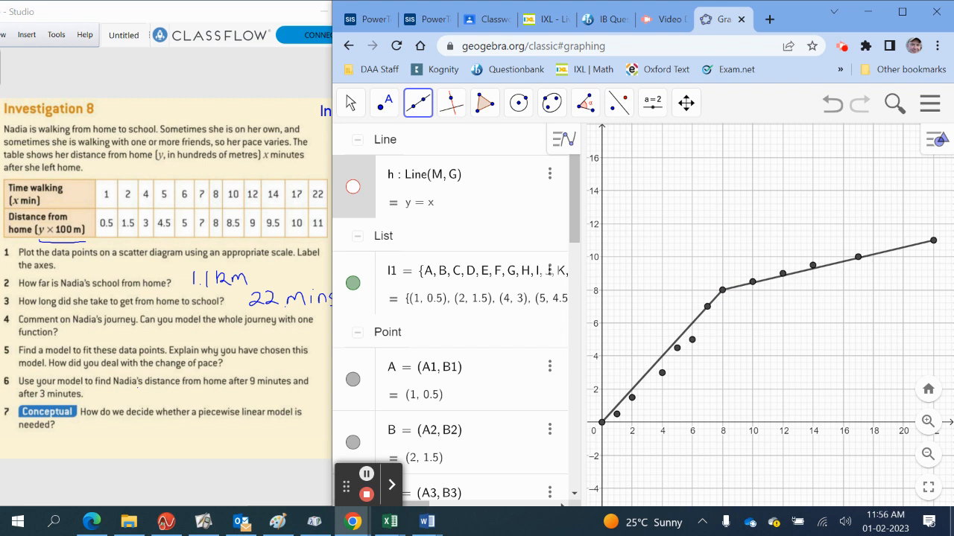
# Draw a line through G (8, 8) and L (22, 11) and color it red
pyautogui.click(722, 290)
pyautogui.click(933, 240)
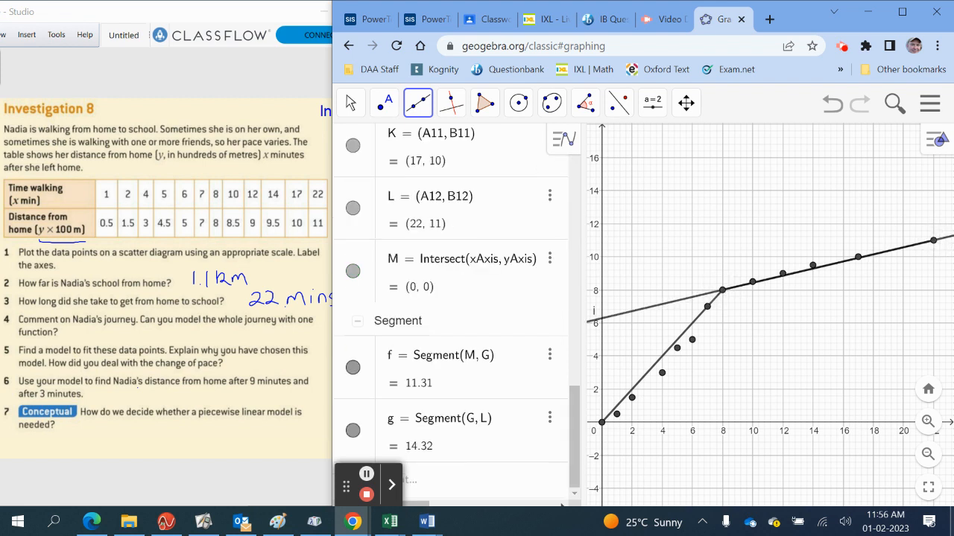
pyautogui.moveTo(575, 437); pyautogui.dragTo(574, 186)
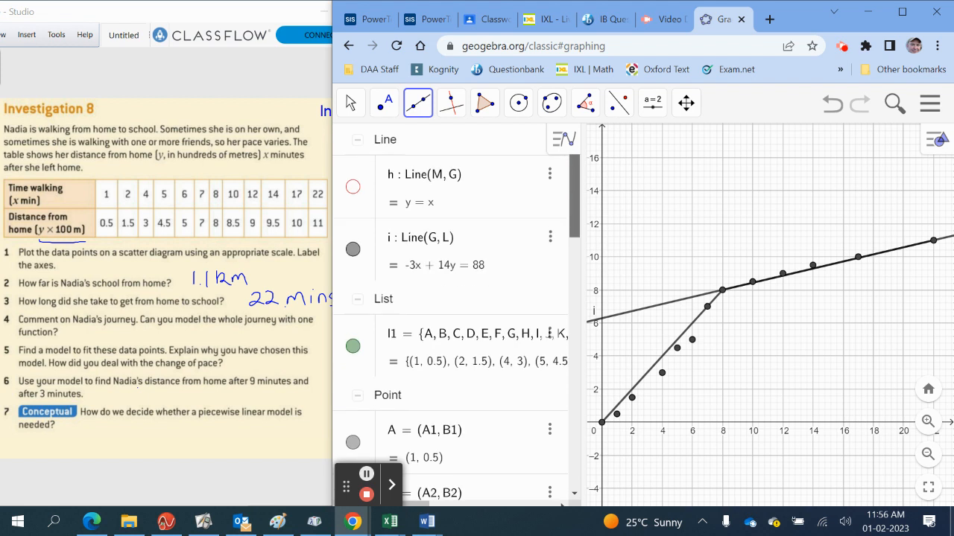
pyautogui.click(549, 237)
pyautogui.click(574, 334)
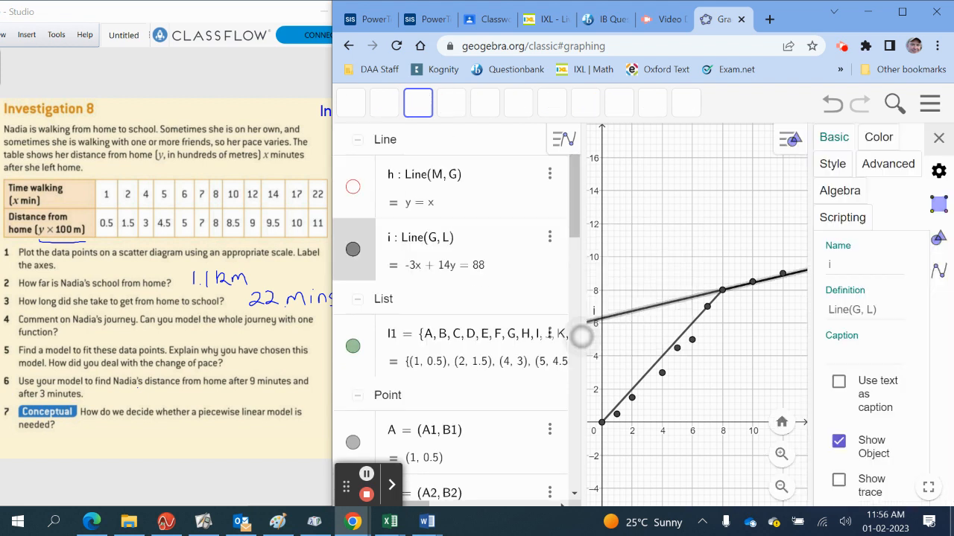
pyautogui.click(878, 137)
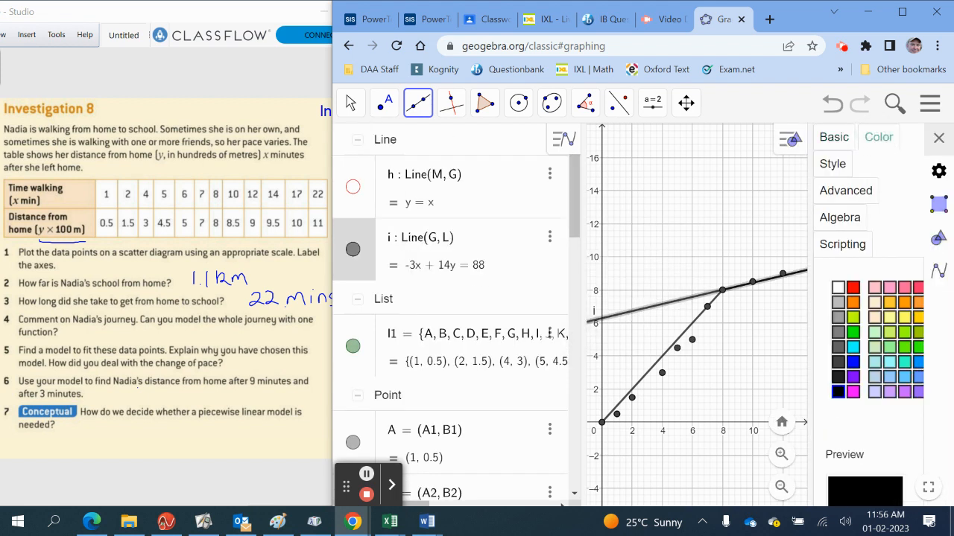
pyautogui.click(853, 287)
pyautogui.click(938, 138)
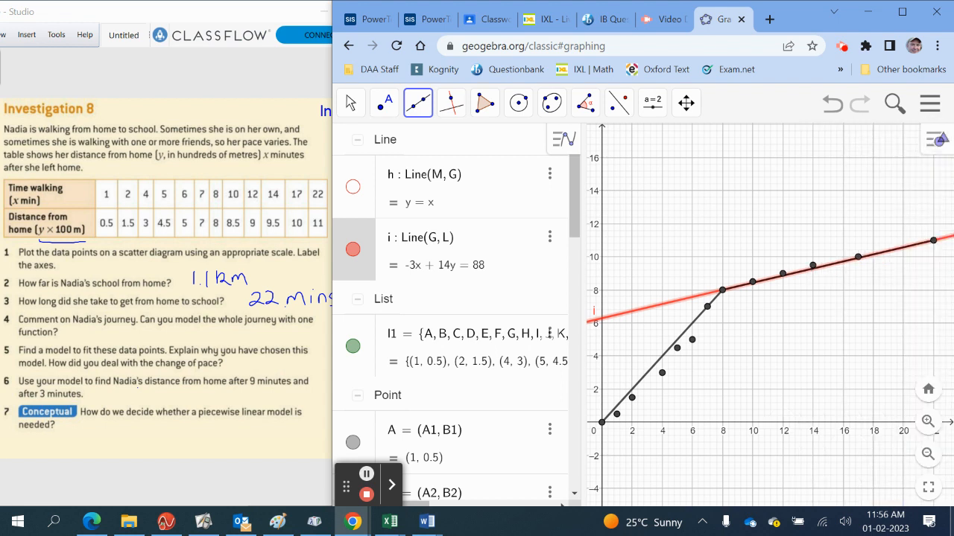
# Set the equation form of the line through G and L to y = m x + b
pyautogui.click(549, 333)
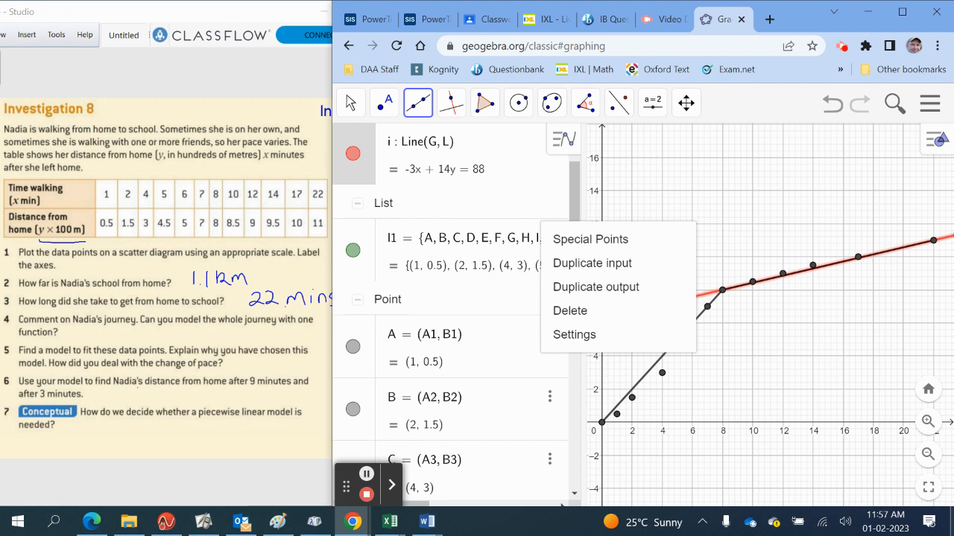
pyautogui.click(582, 335)
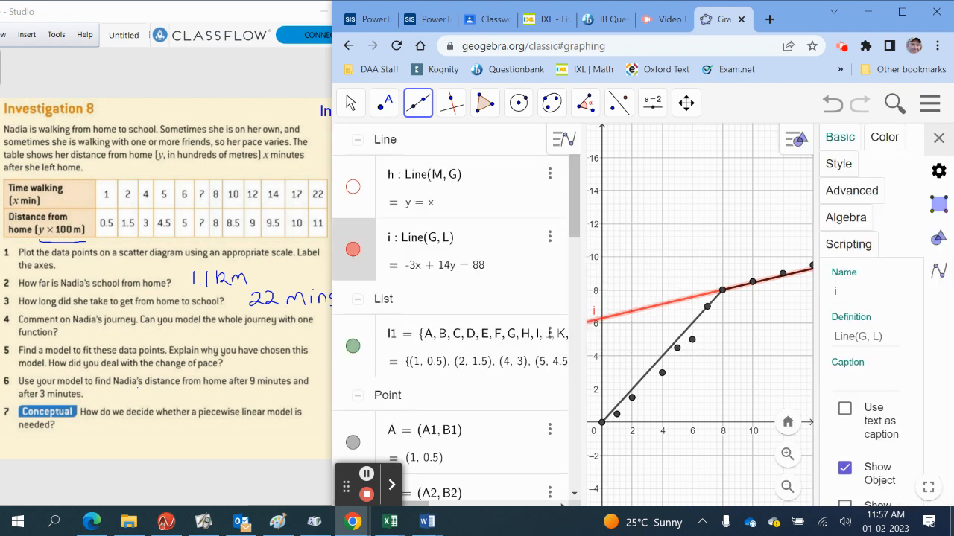
pyautogui.click(846, 218)
pyautogui.click(869, 298)
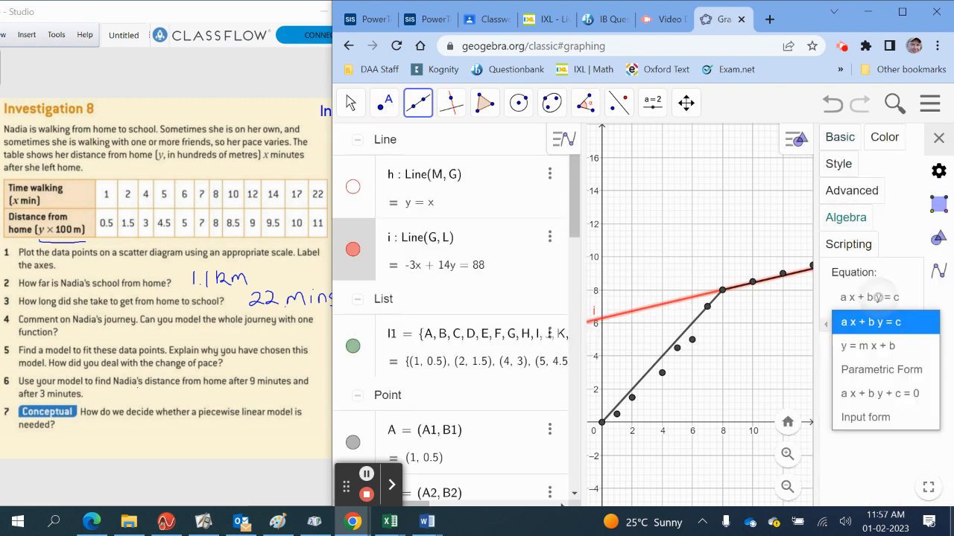
pyautogui.click(878, 343)
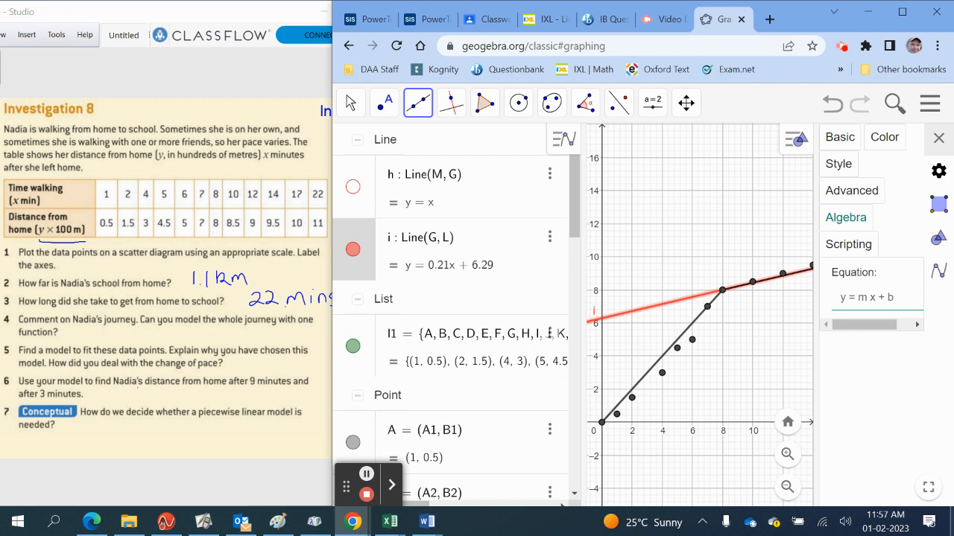
# Change the equation form of the line through G and L to a x + b y + c = 0, and hide the line
pyautogui.click(868, 297)
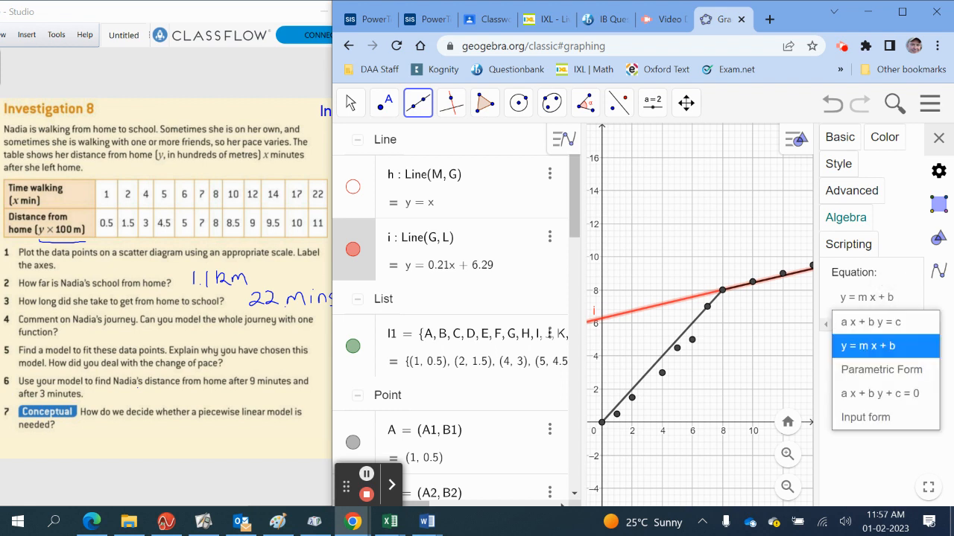
pyautogui.click(879, 394)
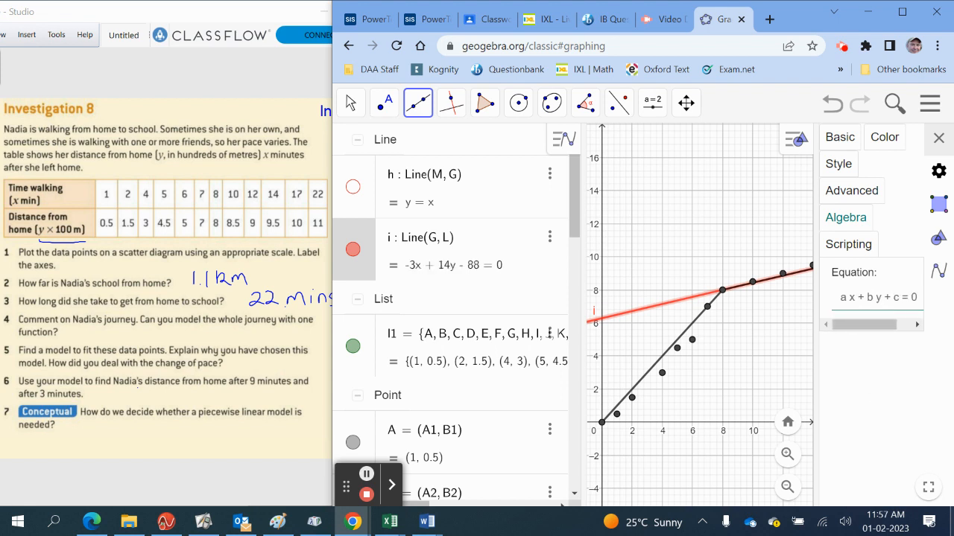
pyautogui.click(939, 139)
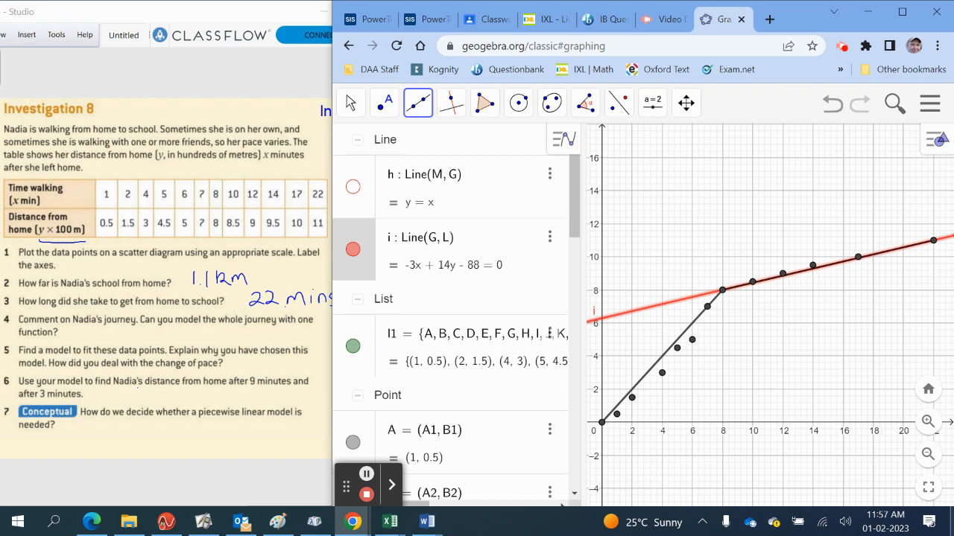
pyautogui.click(352, 249)
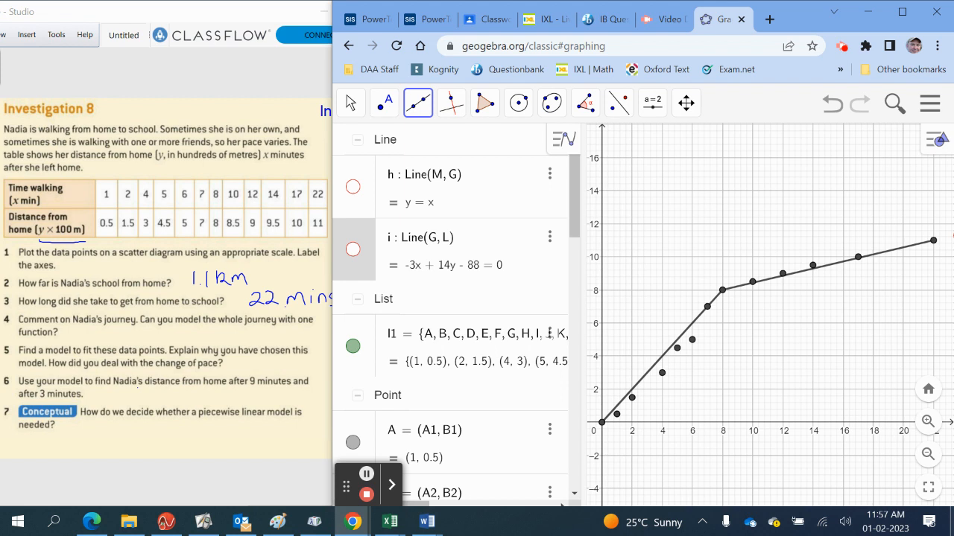
# Switch to the whiteboard window with the worksheet and insert a blank page after the current one
pyautogui.click(27, 35)
pyautogui.moveTo(42, 54)
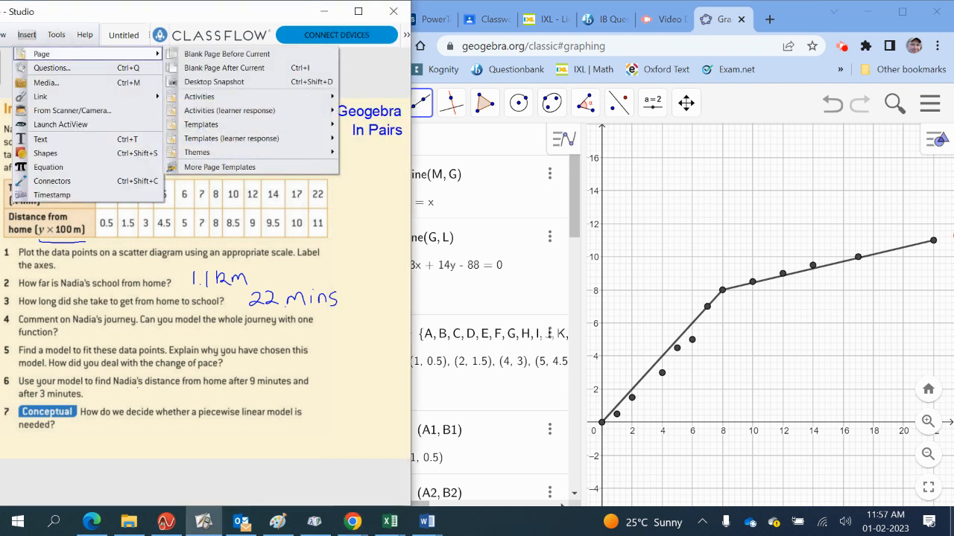
pyautogui.click(224, 68)
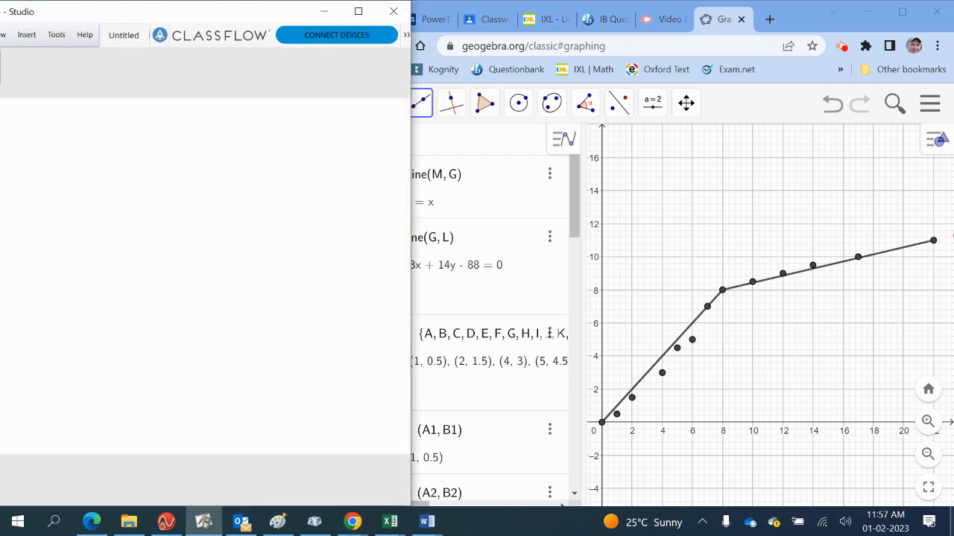
# Handwrite "f(x) =" followed by a large opening brace for the piecewise function on the blank page
pyautogui.moveTo(45, 154); pyautogui.dragTo(41, 191)
pyautogui.moveTo(36, 170)
pyautogui.mouseDown()
pyautogui.moveTo(75, 183)
pyautogui.moveTo(67, 193)
pyautogui.mouseUp()
pyautogui.moveTo(85, 154); pyautogui.dragTo(92, 193)
pyautogui.moveTo(104, 171)
pyautogui.mouseDown()
pyautogui.moveTo(123, 170)
pyautogui.moveTo(124, 179)
pyautogui.mouseUp()
pyautogui.moveTo(175, 123)
pyautogui.mouseDown()
pyautogui.moveTo(149, 177)
pyautogui.moveTo(175, 249)
pyautogui.mouseUp()
# Handwrite the first piece "x, 0 ≤ x ≤ 8" in the upper row beside the brace
pyautogui.click(574, 197)
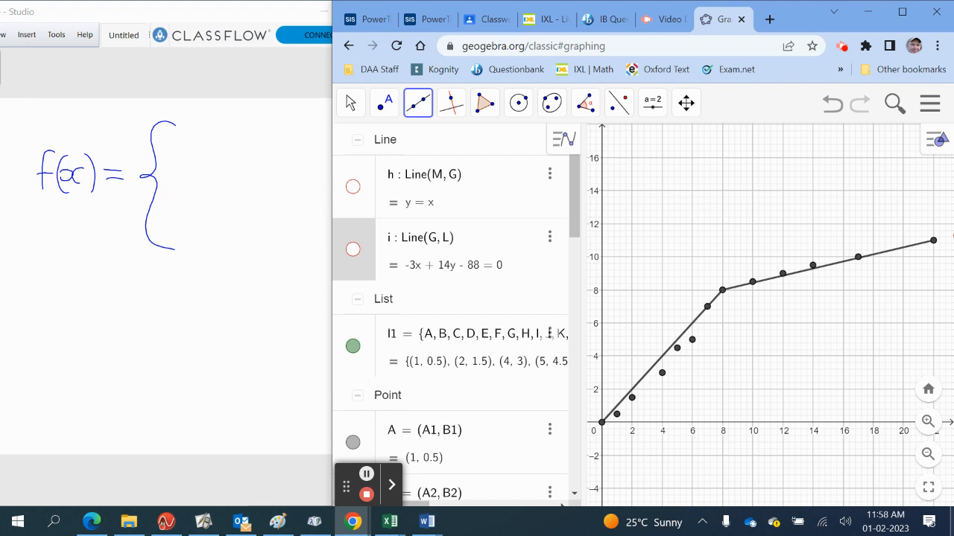
pyautogui.moveTo(176, 143)
pyautogui.mouseDown()
pyautogui.moveTo(190, 154)
pyautogui.moveTo(174, 157)
pyautogui.mouseUp()
pyautogui.moveTo(201, 142)
pyautogui.mouseDown()
pyautogui.moveTo(191, 146)
pyautogui.moveTo(226, 169)
pyautogui.mouseUp()
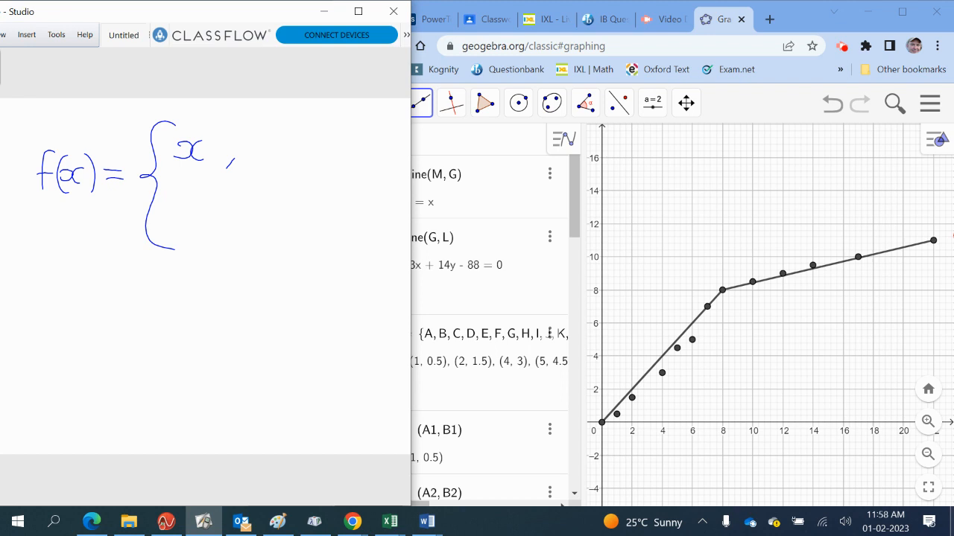
pyautogui.moveTo(255, 137)
pyautogui.mouseDown()
pyautogui.moveTo(286, 158)
pyautogui.moveTo(327, 146)
pyautogui.moveTo(339, 153)
pyautogui.mouseUp()
pyautogui.moveTo(324, 158); pyautogui.dragTo(355, 148)
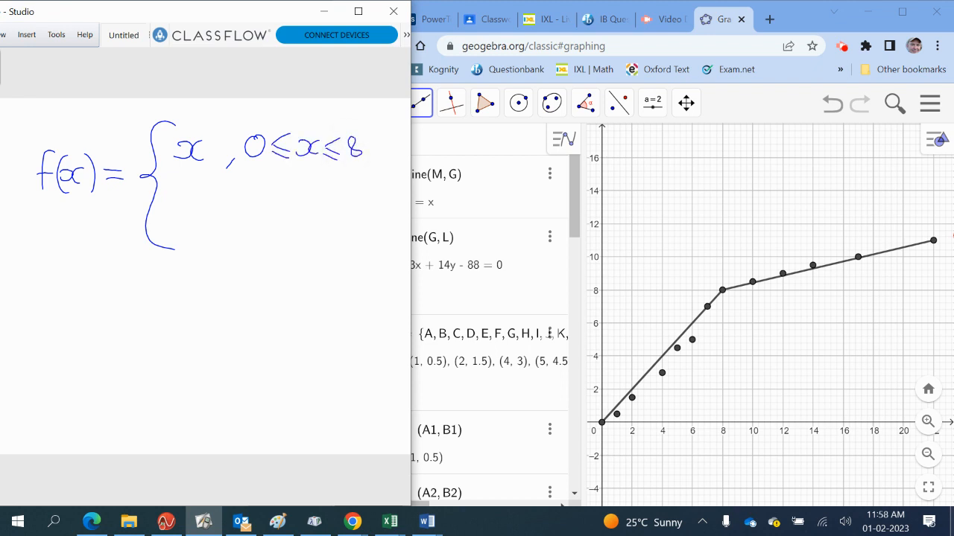
# Switch to GeoGebra and change the equation form of the line through G and L to y = m x + b
pyautogui.hotkey('alt', 'Tab')
pyautogui.click(549, 333)
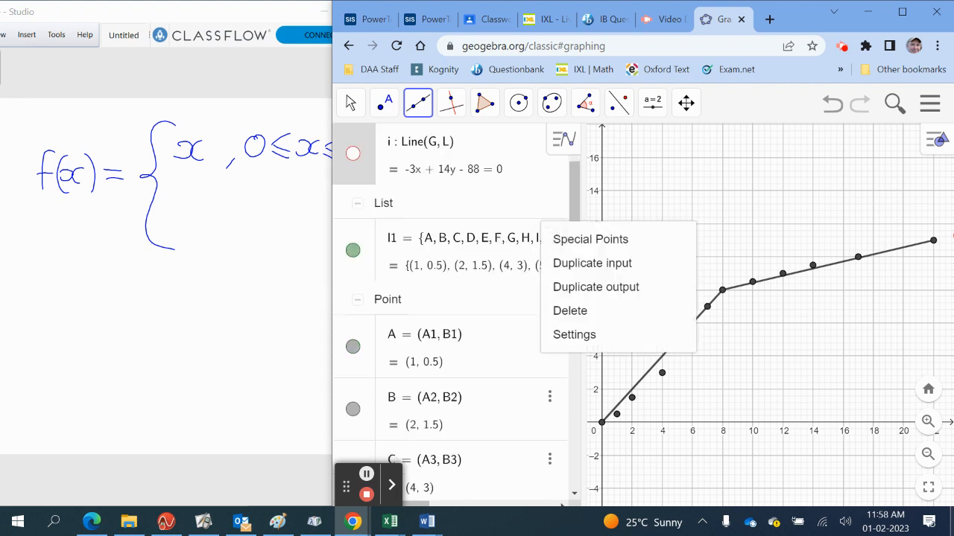
pyautogui.click(574, 334)
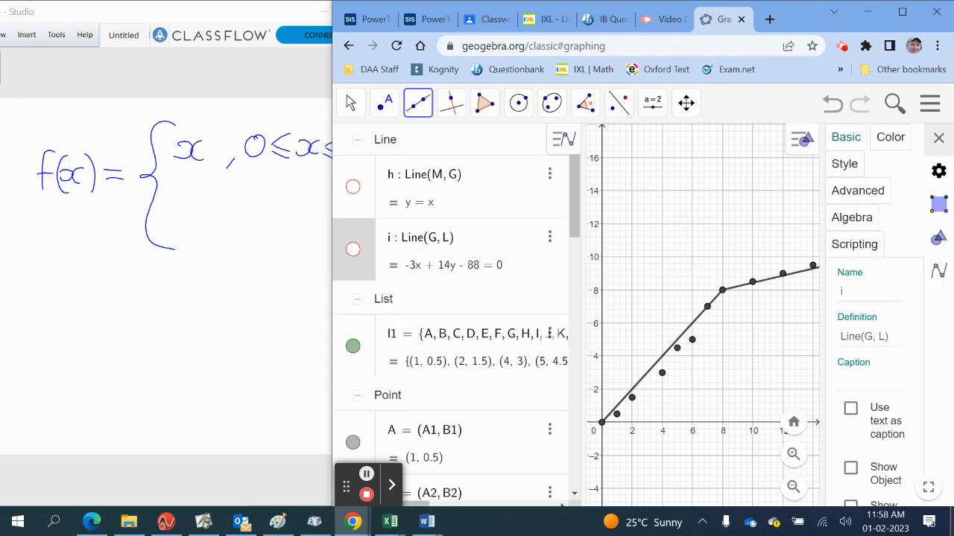
pyautogui.click(852, 218)
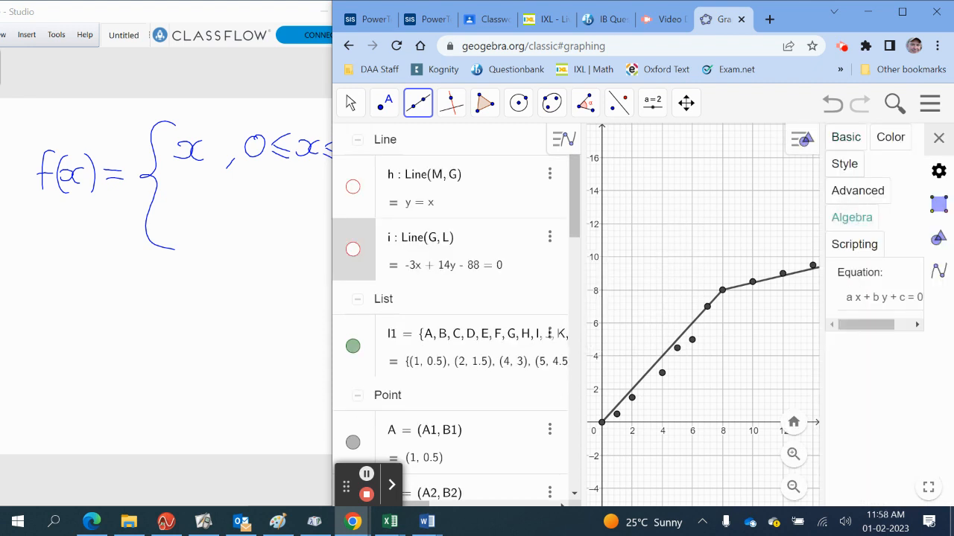
pyautogui.click(900, 297)
pyautogui.click(893, 345)
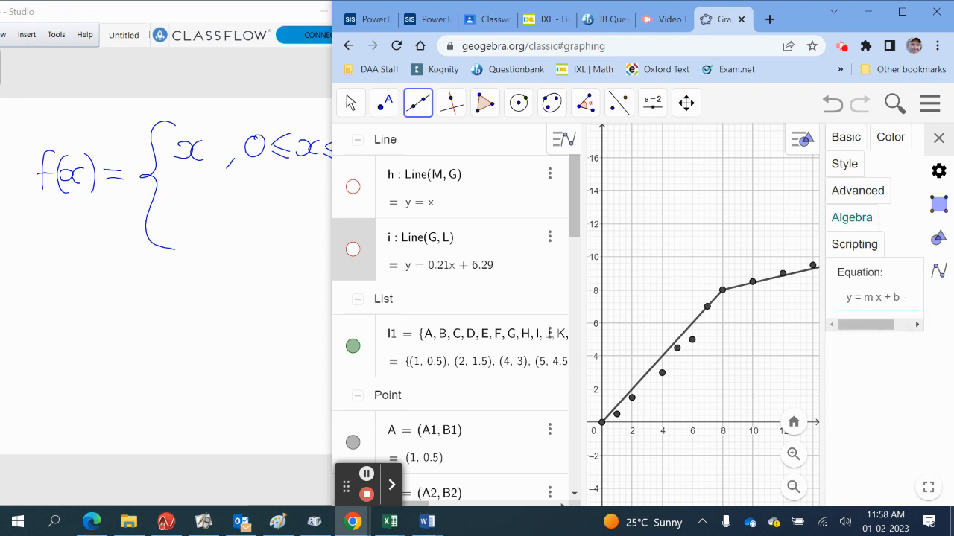
# Set the global rounding to 3 decimal places and close the settings
pyautogui.click(939, 170)
pyautogui.click(879, 247)
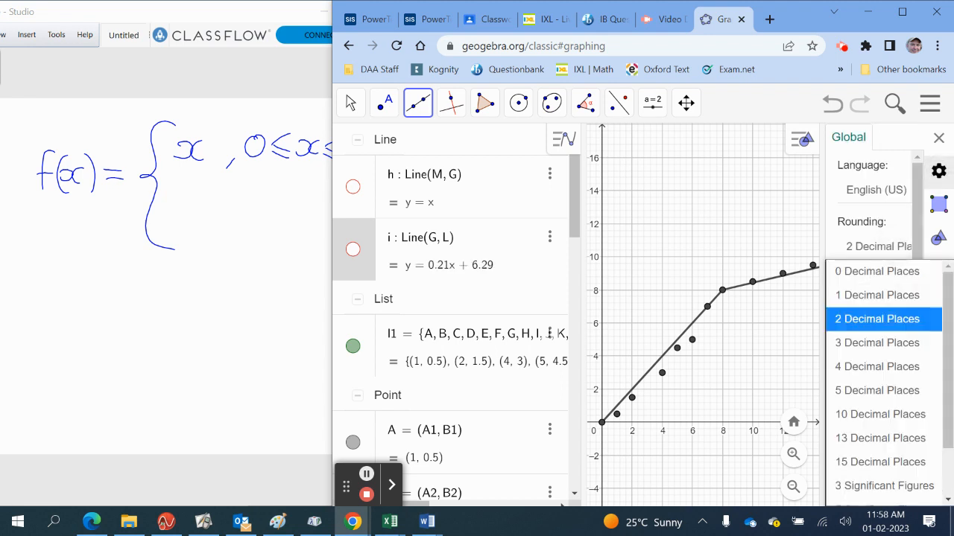
pyautogui.click(877, 344)
pyautogui.click(938, 138)
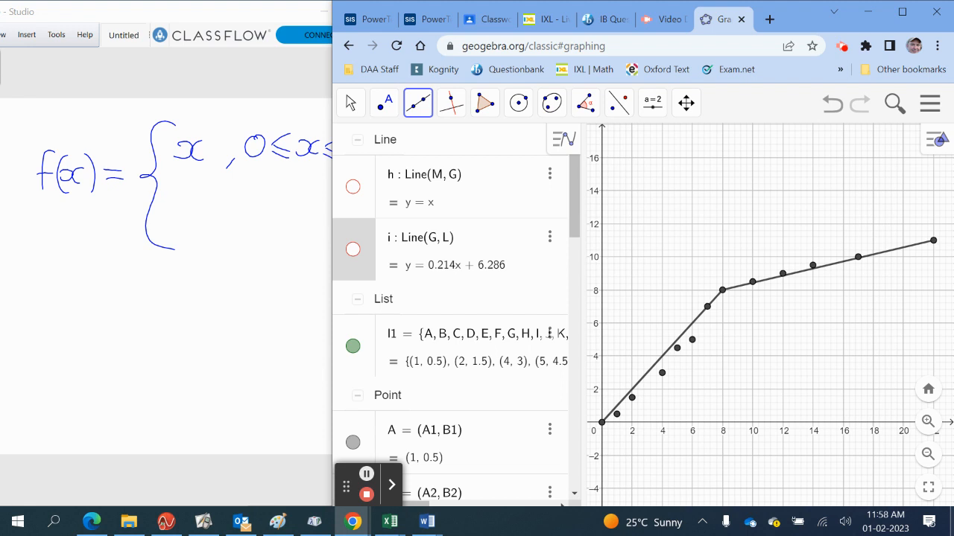
# Uncover the writing area by moving the browser window aside, and handwrite "0.214x + 6.29," as the second piece beside the brace
pyautogui.click(223, 316)
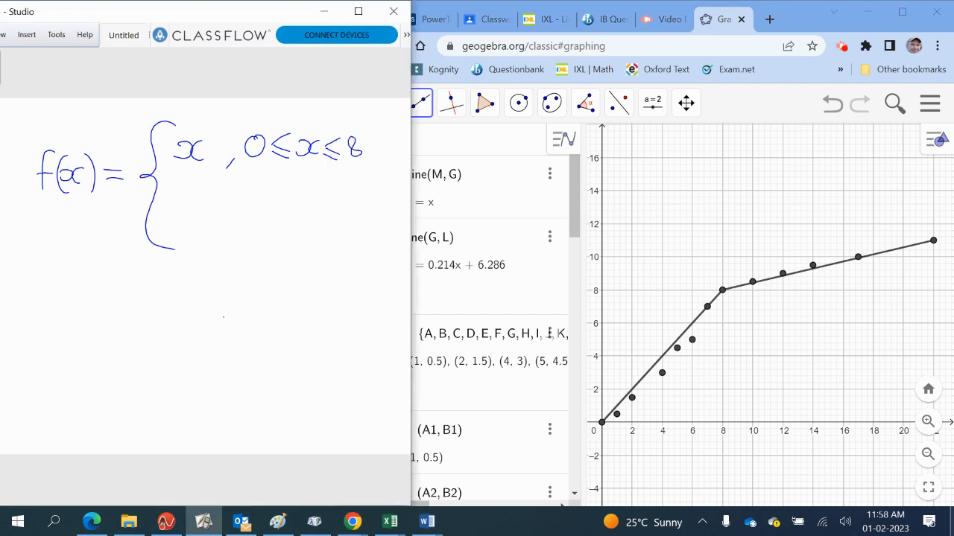
pyautogui.moveTo(801, 16); pyautogui.dragTo(871, 16)
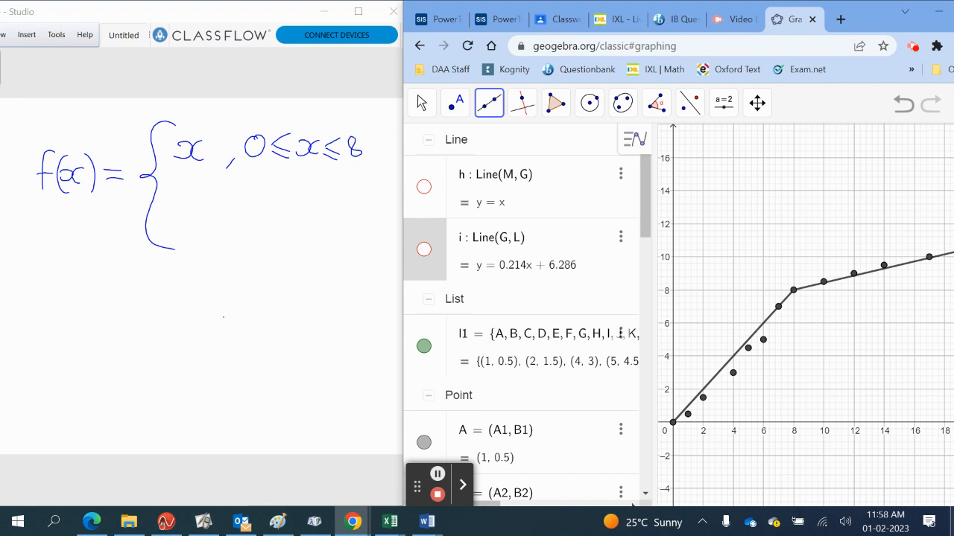
pyautogui.moveTo(175, 205)
pyautogui.mouseDown()
pyautogui.moveTo(203, 219)
pyautogui.moveTo(223, 212)
pyautogui.mouseUp()
pyautogui.click(186, 216)
pyautogui.moveTo(220, 206)
pyautogui.mouseDown()
pyautogui.moveTo(221, 217)
pyautogui.moveTo(261, 221)
pyautogui.moveTo(274, 211)
pyautogui.moveTo(310, 218)
pyautogui.moveTo(322, 200)
pyautogui.moveTo(320, 217)
pyautogui.moveTo(335, 220)
pyautogui.mouseUp()
# Maximize the whiteboard window, and shrink the handwritten function and move it to free space beside the pieces
pyautogui.click(358, 11)
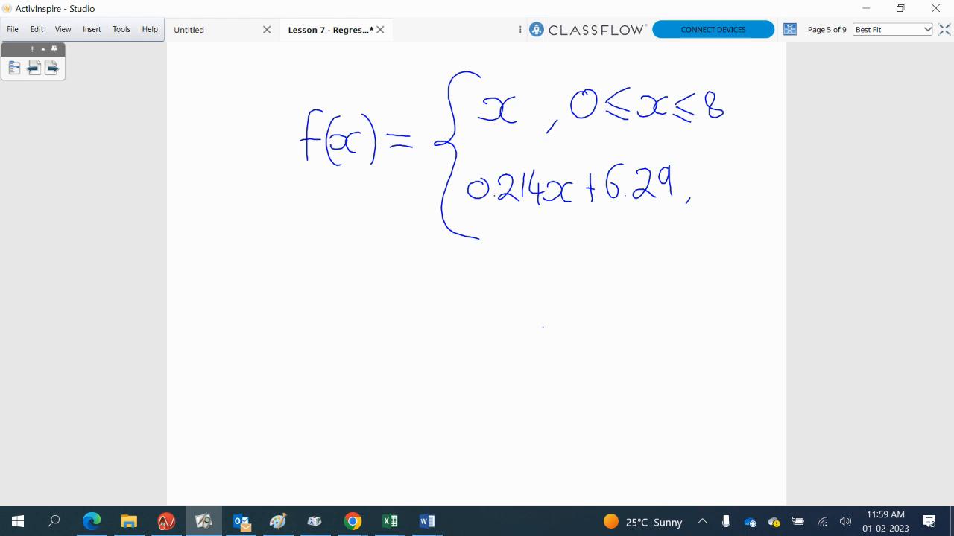
pyautogui.click(29, 50)
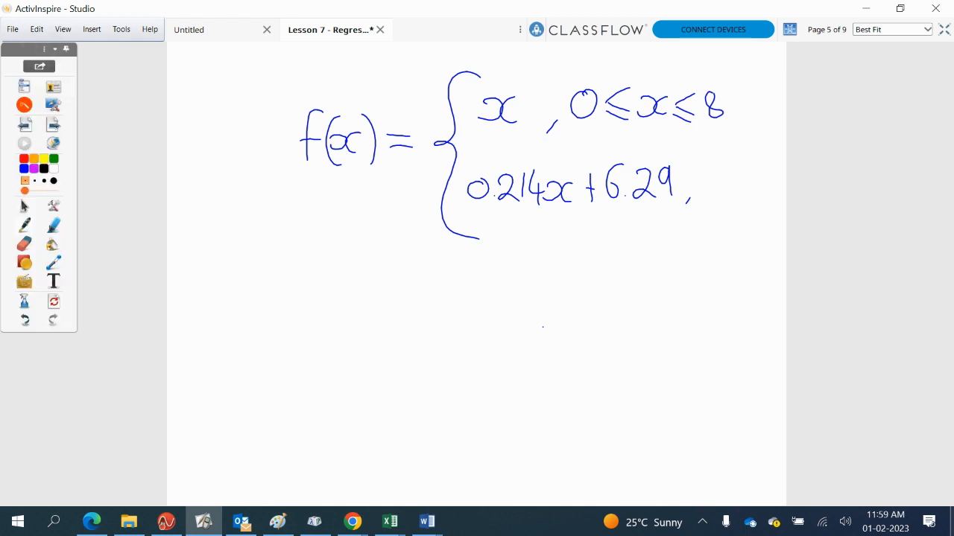
pyautogui.moveTo(245, 70); pyautogui.dragTo(639, 207)
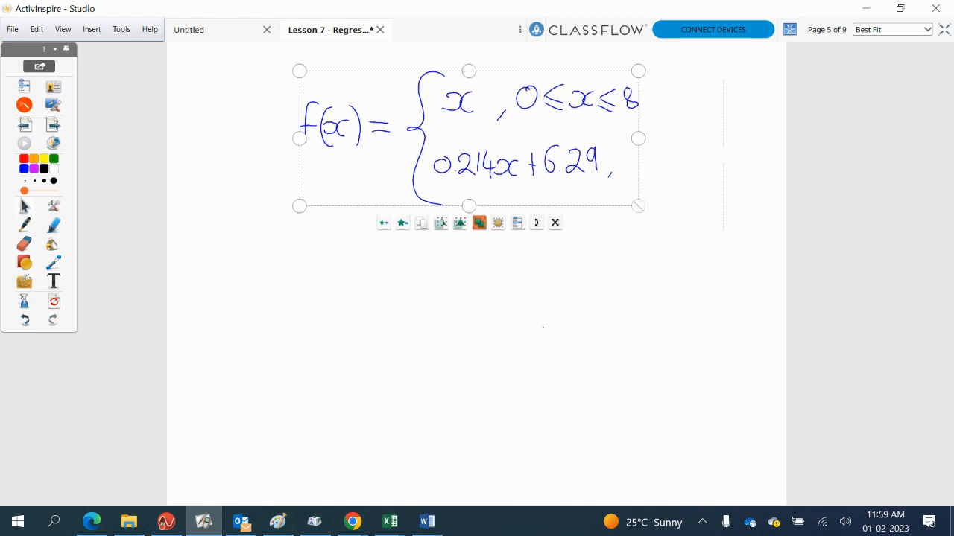
pyautogui.moveTo(529, 155); pyautogui.dragTo(415, 181)
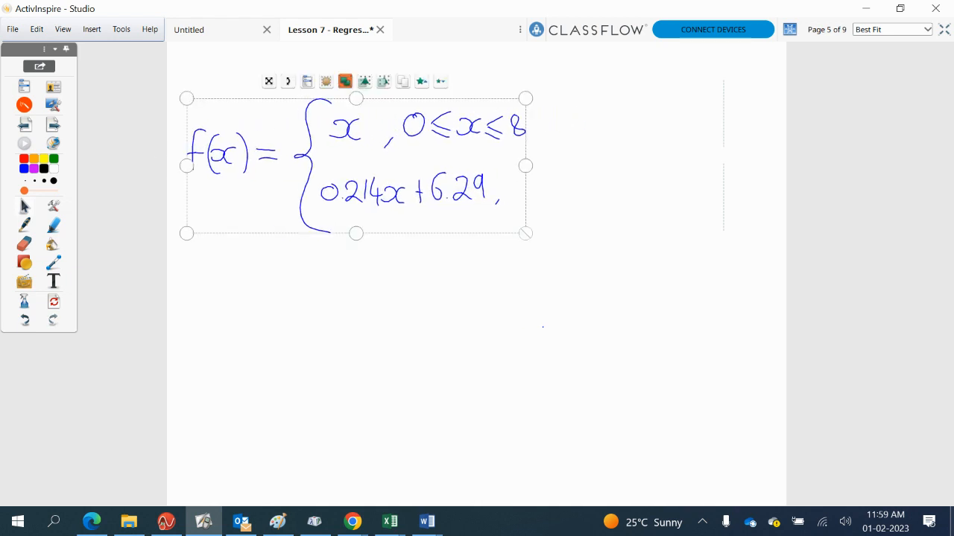
# Select the whiteboard's pen and switch back to the GeoGebra graph
pyautogui.click(25, 225)
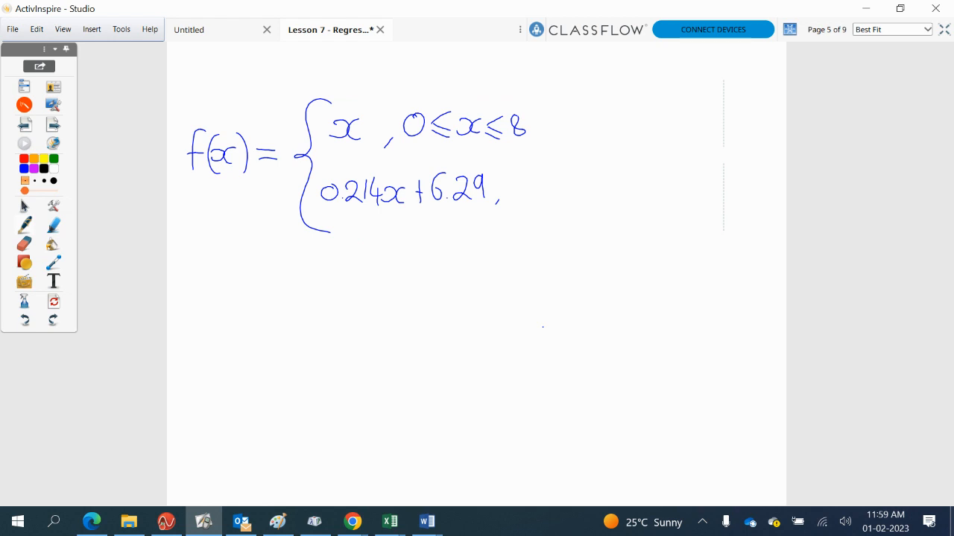
pyautogui.click(353, 522)
pyautogui.click(272, 458)
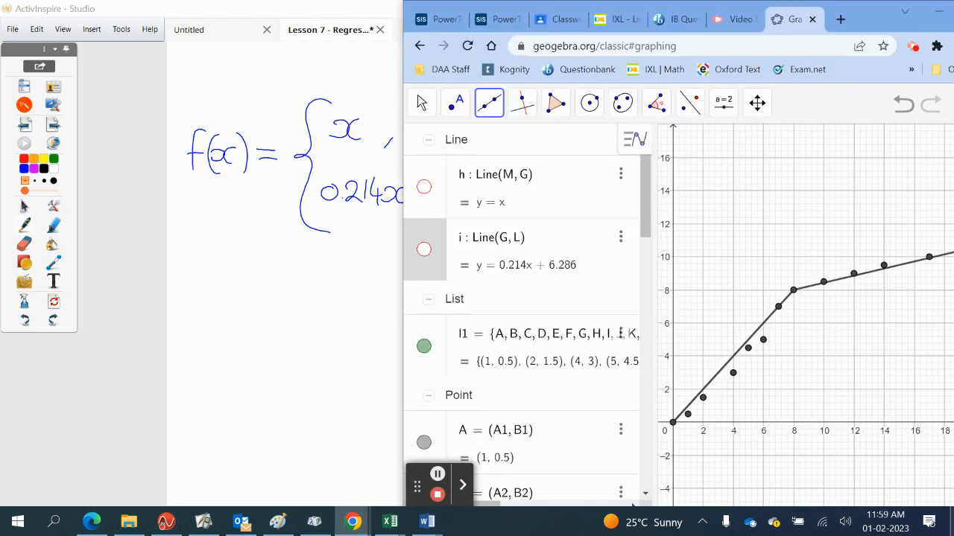
pyautogui.click(913, 351)
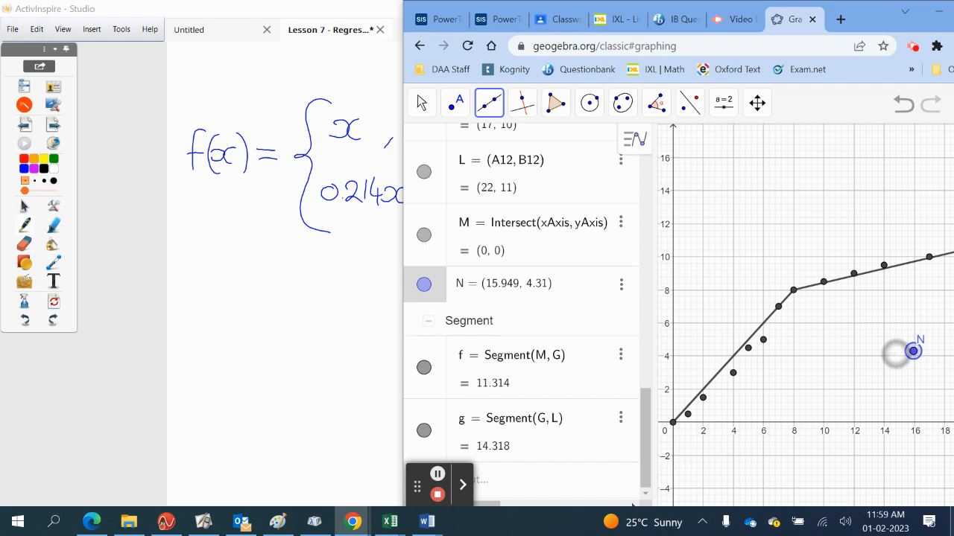
pyautogui.click(854, 356)
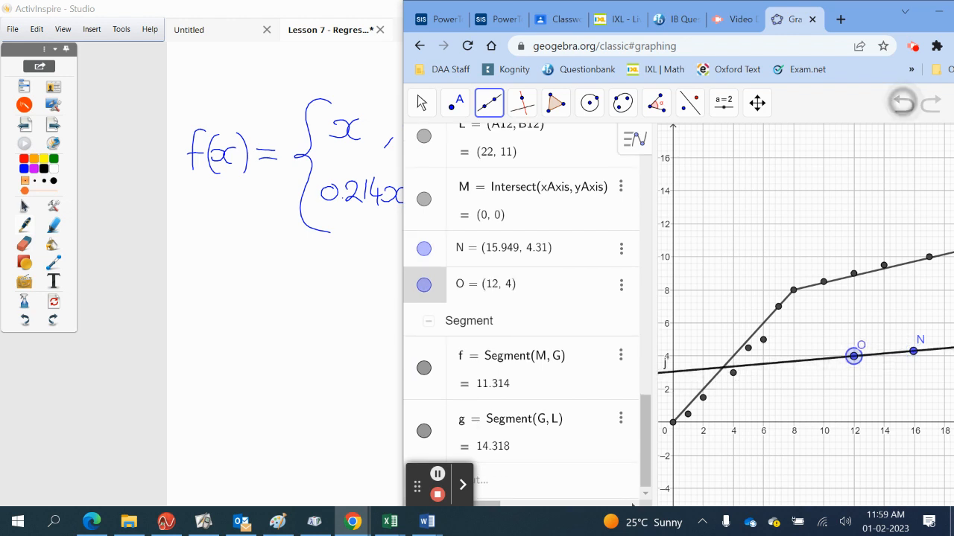
pyautogui.click(903, 103)
# Check the graph's end point, return to the whiteboard and handwrite the domain "8 < x ≤ 22" beside the second piece
pyautogui.click(422, 103)
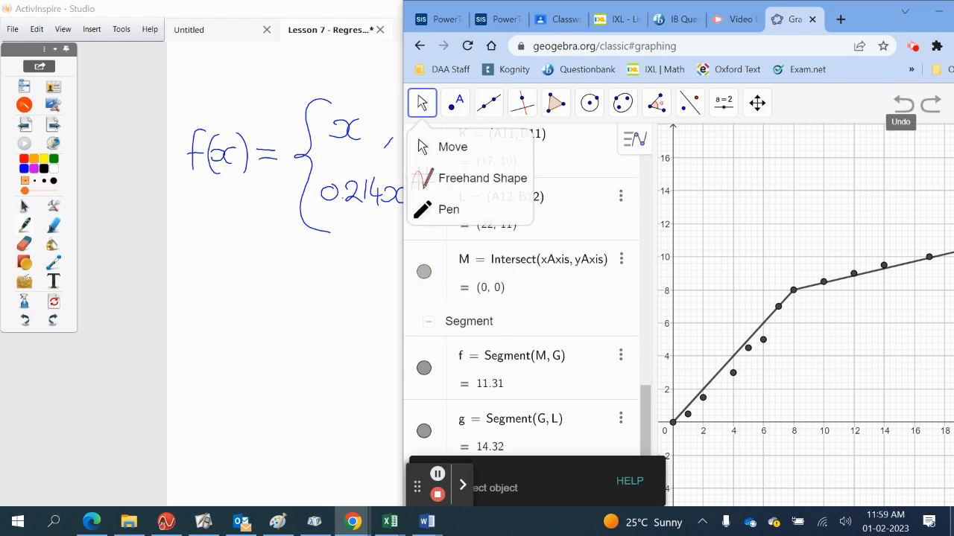
pyautogui.moveTo(899, 354); pyautogui.dragTo(811, 356)
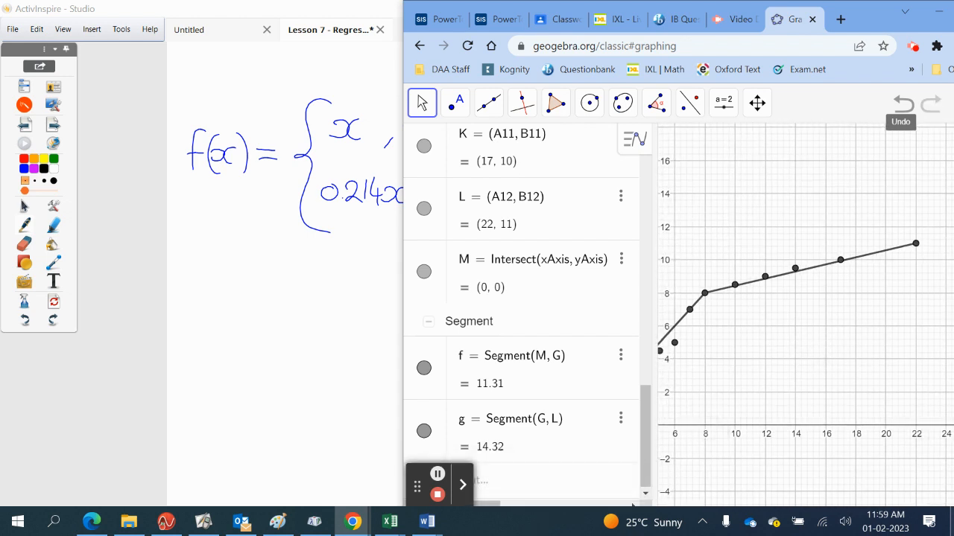
pyautogui.click(348, 351)
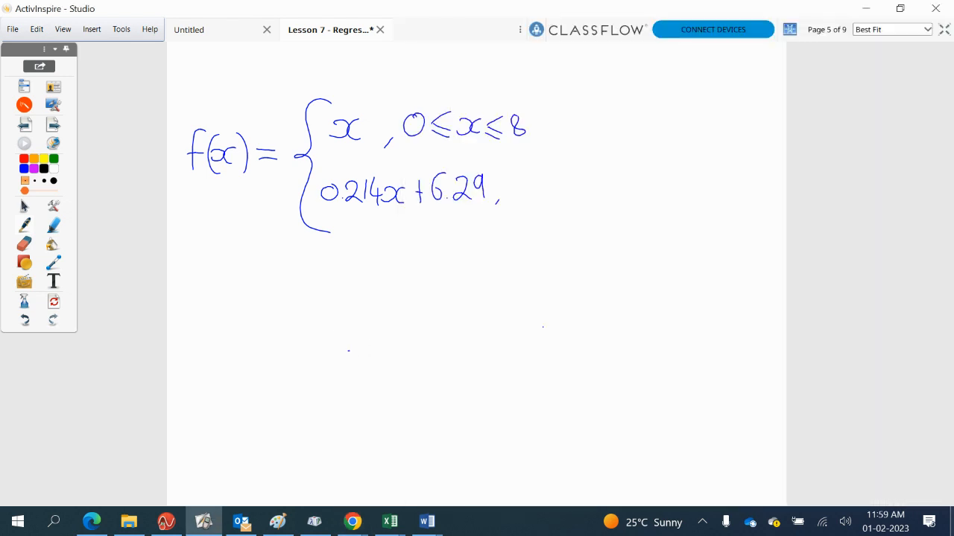
pyautogui.moveTo(533, 167); pyautogui.dragTo(532, 170)
pyautogui.moveTo(567, 166)
pyautogui.mouseDown()
pyautogui.moveTo(548, 180)
pyautogui.moveTo(601, 186)
pyautogui.mouseUp()
pyautogui.moveTo(605, 177)
pyautogui.mouseDown()
pyautogui.moveTo(625, 166)
pyautogui.moveTo(619, 186)
pyautogui.moveTo(660, 183)
pyautogui.mouseUp()
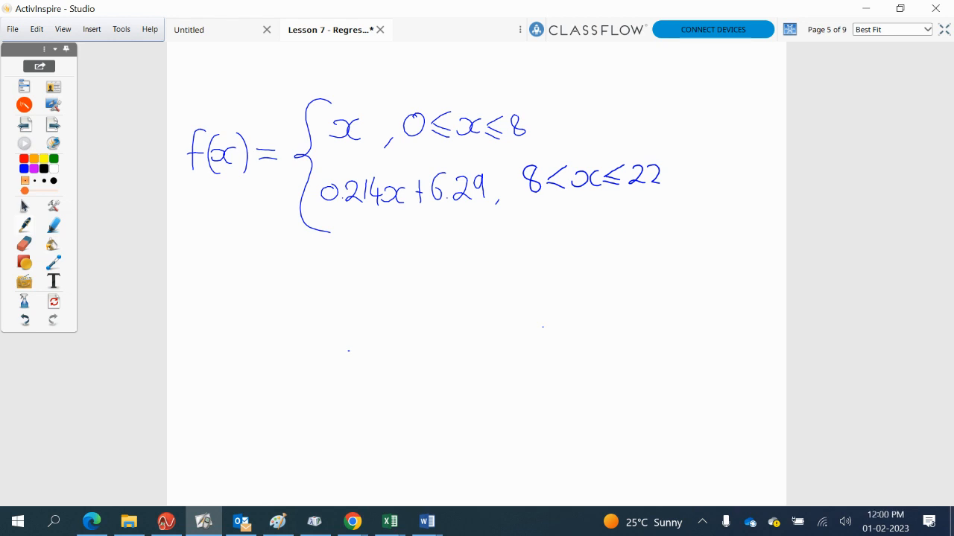
# Go back to the Investigation 8 worksheet page and place the whiteboard window so its questions show beside GeoGebra
pyautogui.click(23, 124)
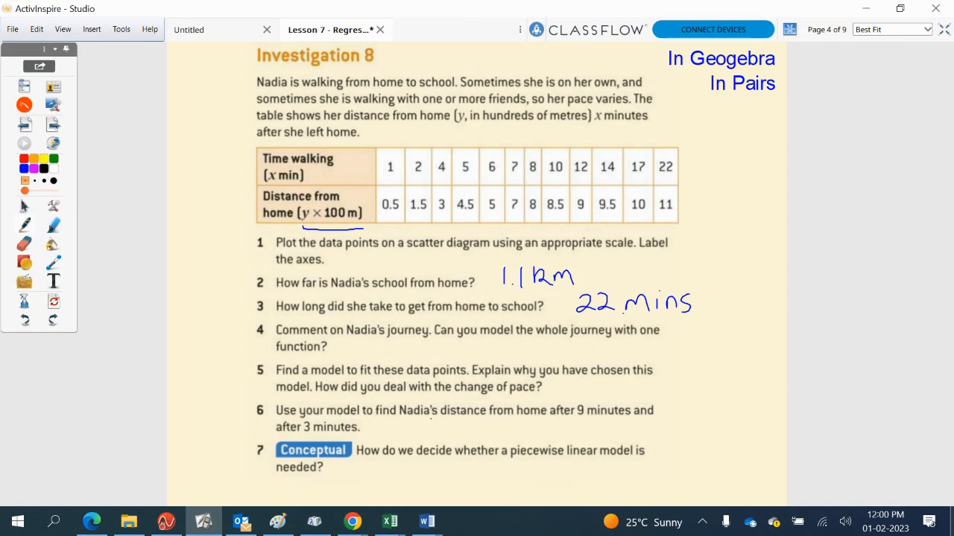
pyautogui.moveTo(523, 9); pyautogui.dragTo(258, 1)
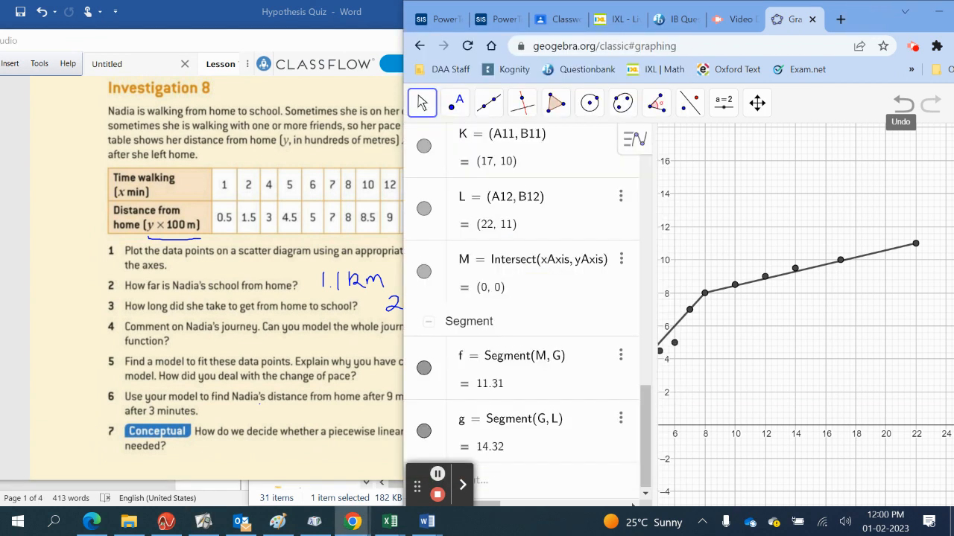
pyautogui.moveTo(360, 46); pyautogui.dragTo(284, 24)
pyautogui.hotkey('alt', 'Tab')
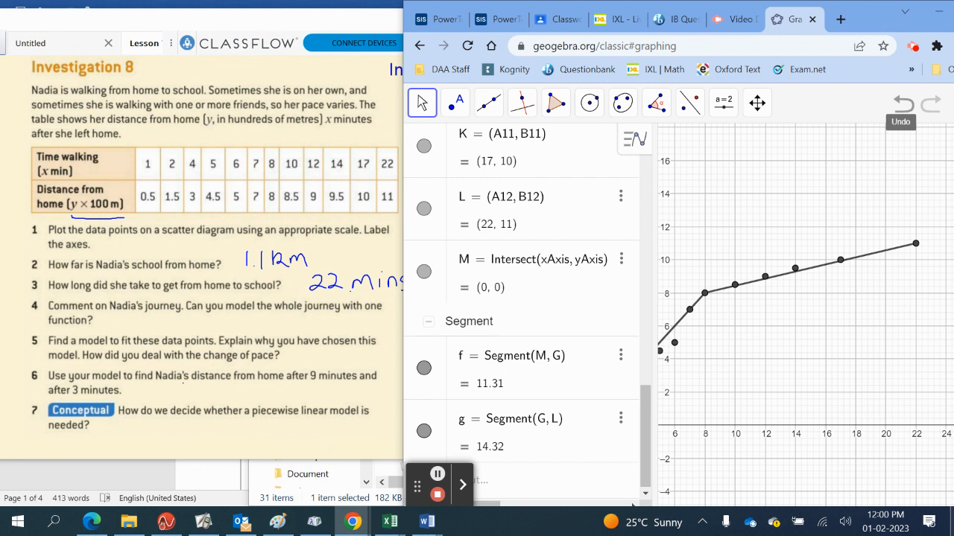
# Review the equations of the two hidden lines in GeoGebra, and draw another line through points G (8, 8) and L (22, 11)
pyautogui.scroll(5, 641, 330)
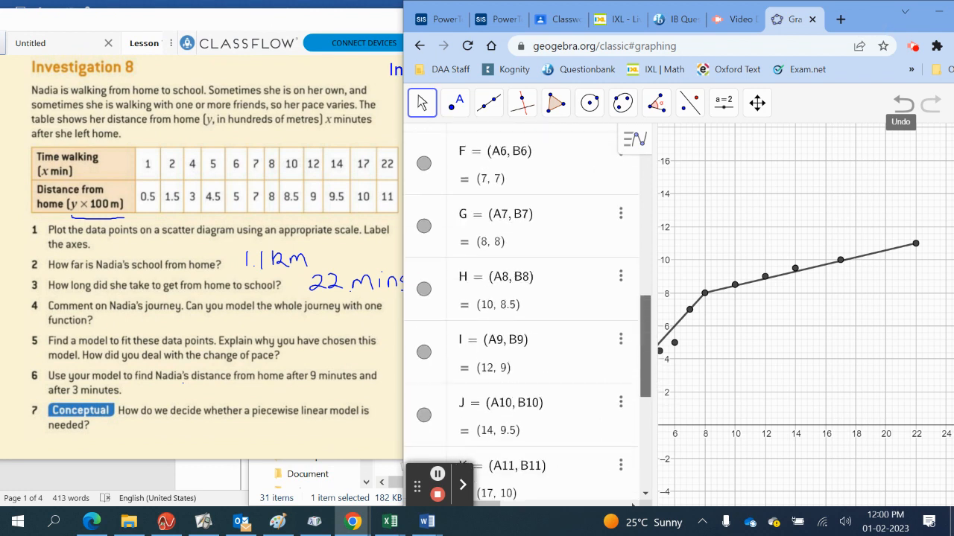
pyautogui.scroll(7, 521, 313)
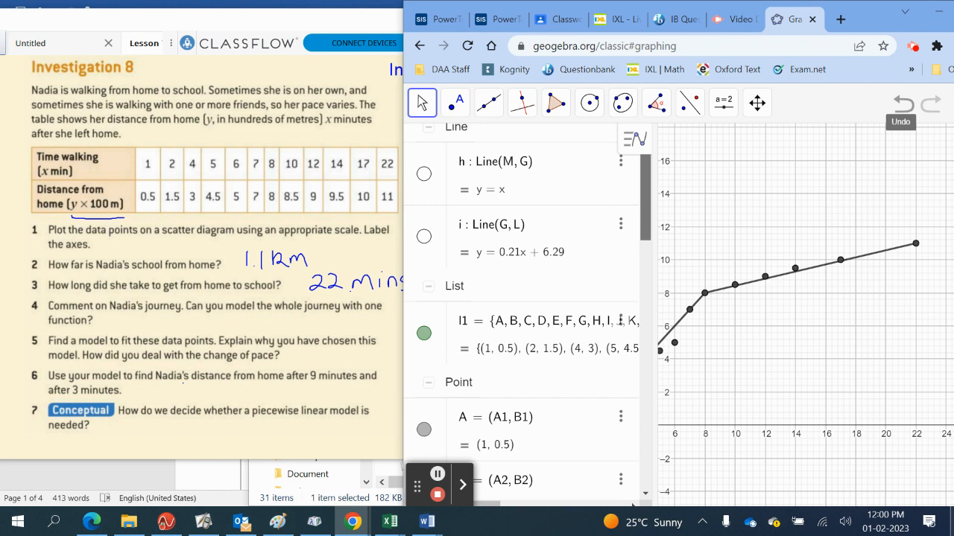
pyautogui.click(520, 180)
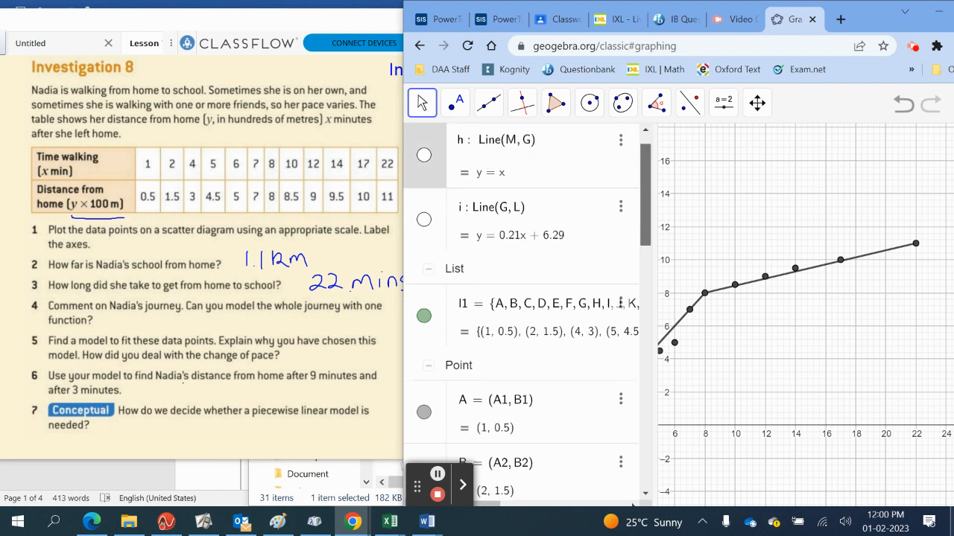
pyautogui.click(574, 234)
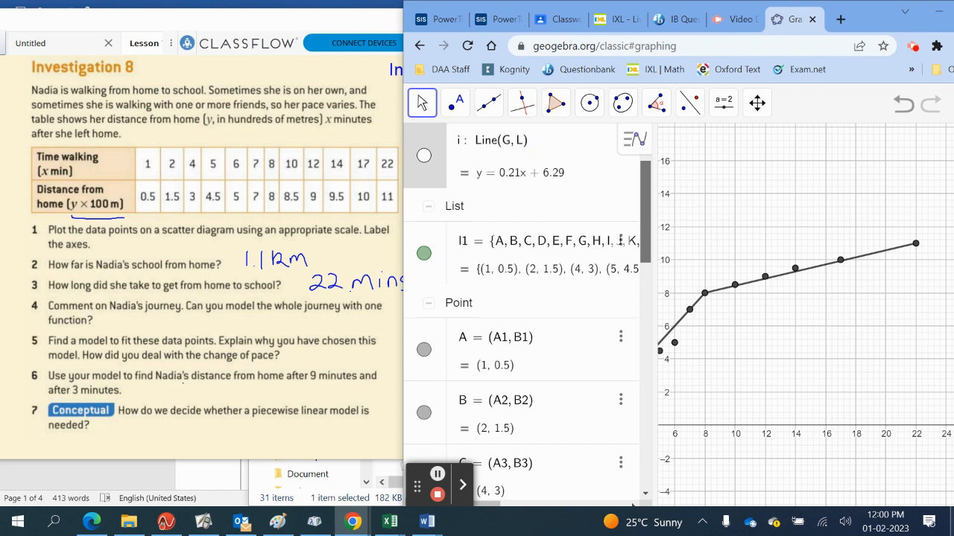
pyautogui.click(489, 103)
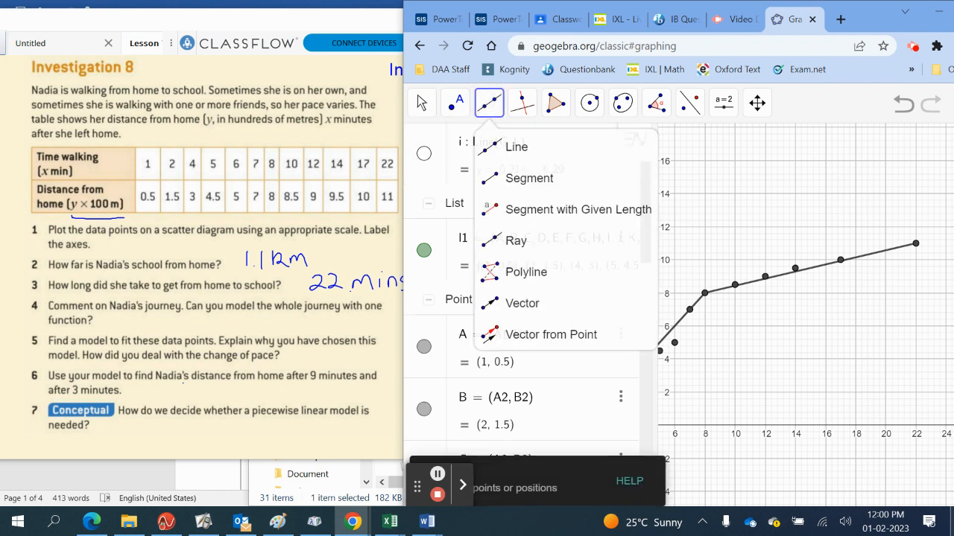
pyautogui.click(519, 144)
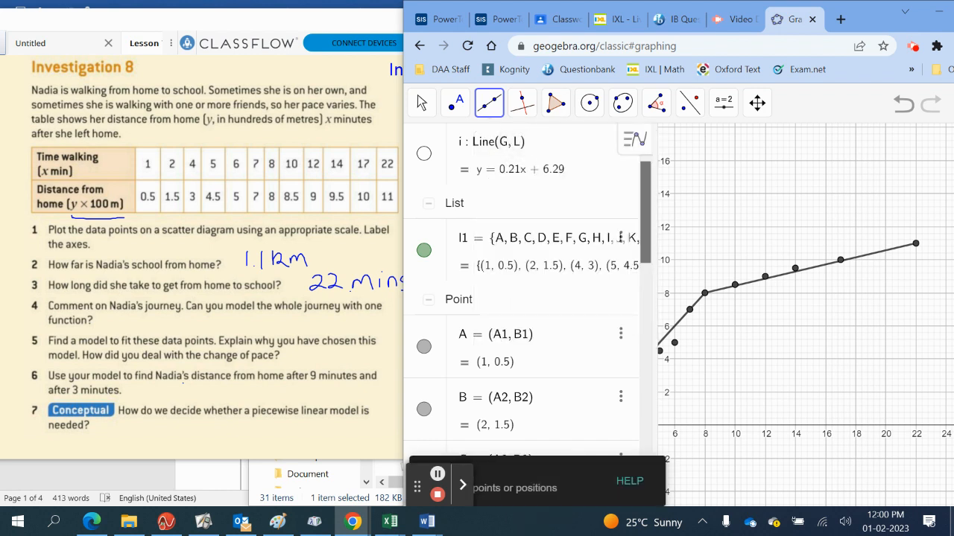
pyautogui.click(704, 293)
pyautogui.click(916, 244)
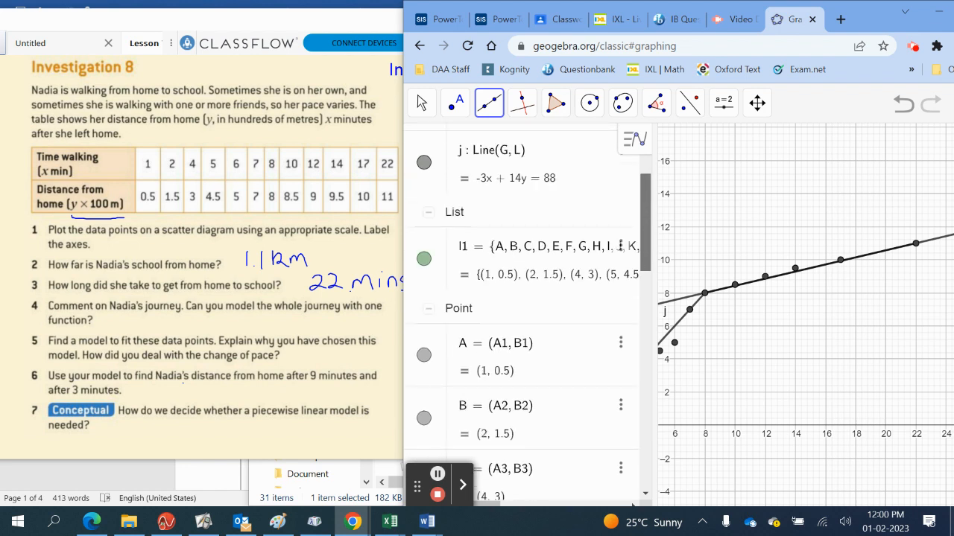
# Set the equation form of the newly drawn line through G and L to y = m x + b
pyautogui.moveTo(645, 222); pyautogui.dragTo(645, 194)
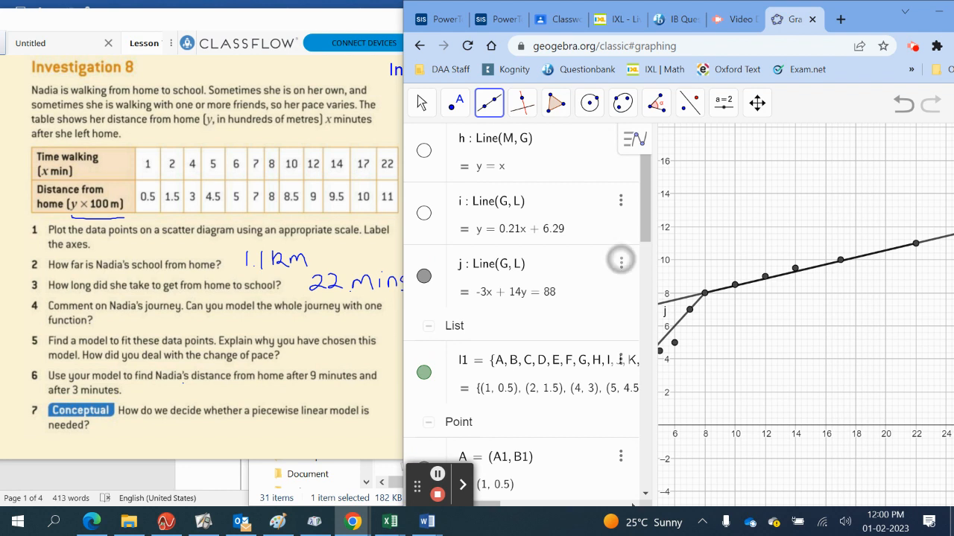
pyautogui.click(620, 263)
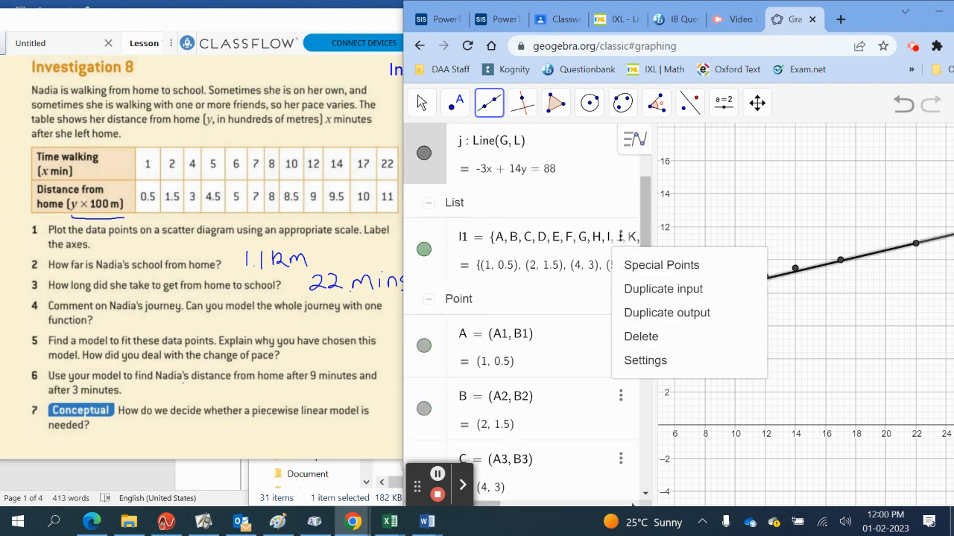
pyautogui.click(645, 360)
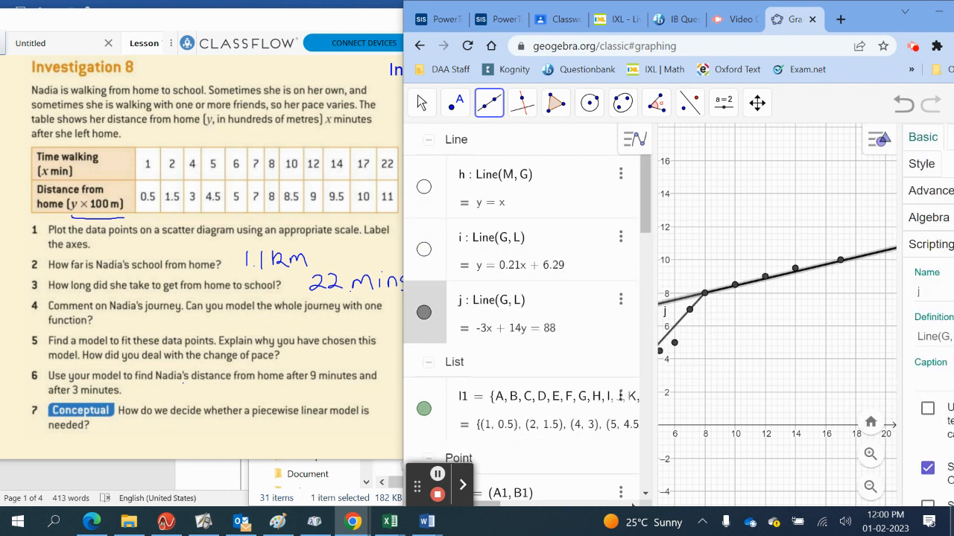
pyautogui.click(929, 218)
pyautogui.click(936, 298)
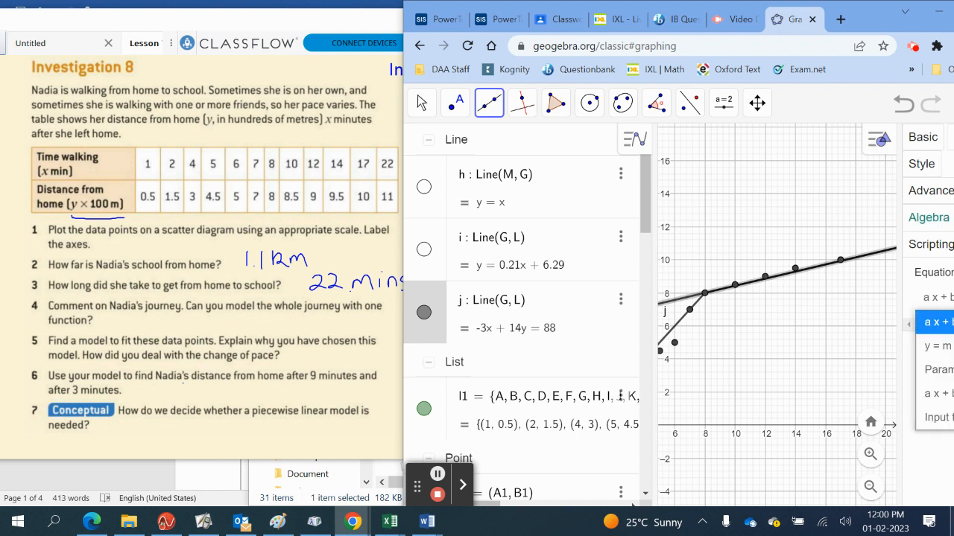
pyautogui.click(935, 344)
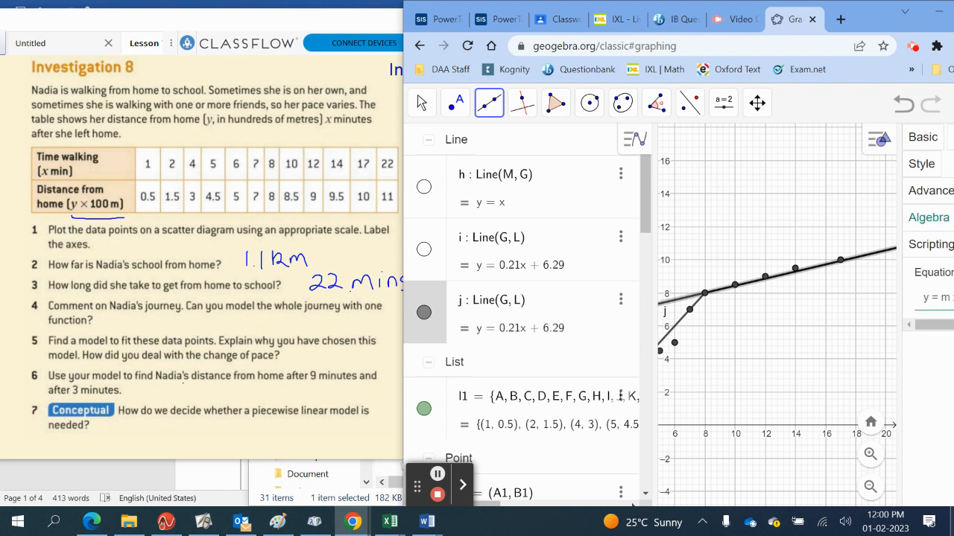
# Hide the third line, the one newly drawn through G and L, delete the stray point above the graph and close the object settings
pyautogui.click(424, 312)
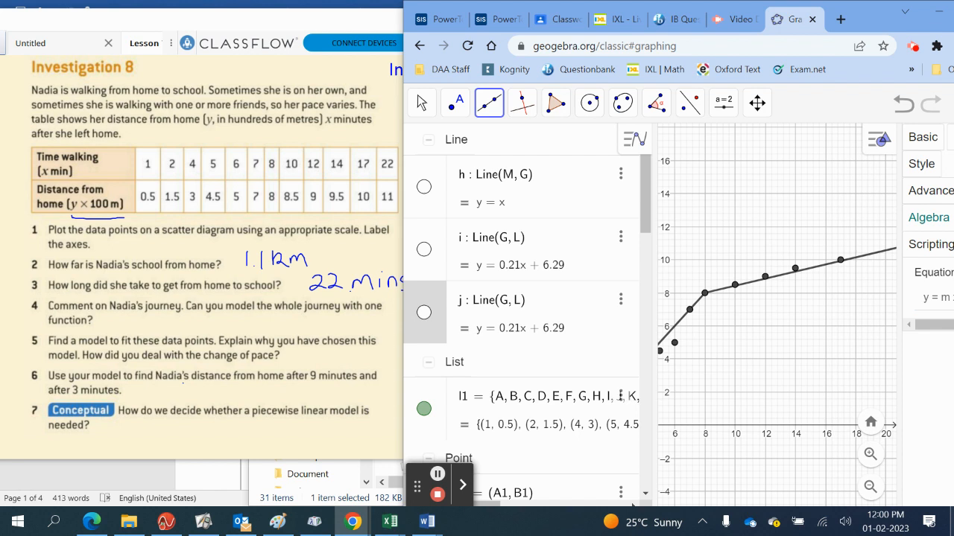
pyautogui.click(851, 212)
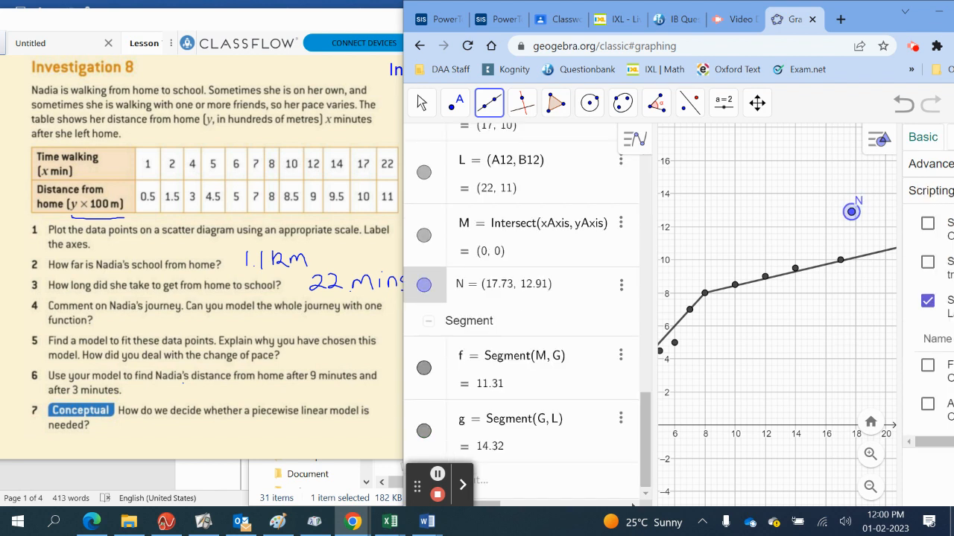
pyautogui.press('Delete')
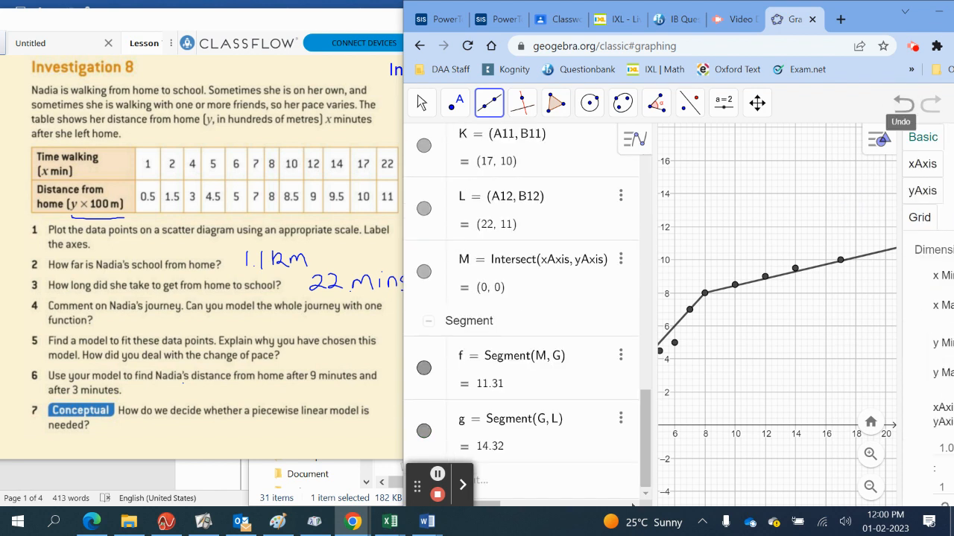
pyautogui.press('Escape')
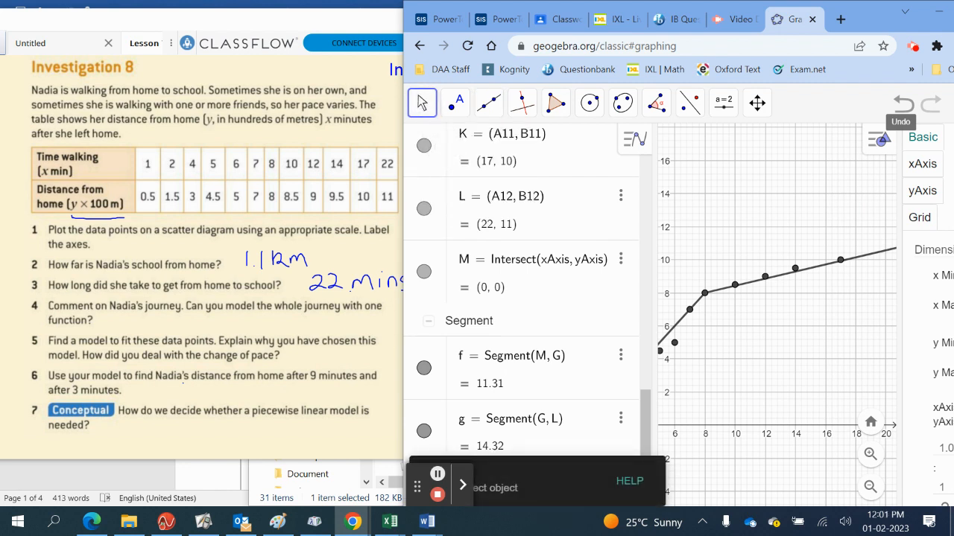
pyautogui.moveTo(872, 17)
pyautogui.mouseDown()
pyautogui.moveTo(788, 17)
pyautogui.moveTo(880, 15)
pyautogui.mouseUp()
pyautogui.click(926, 138)
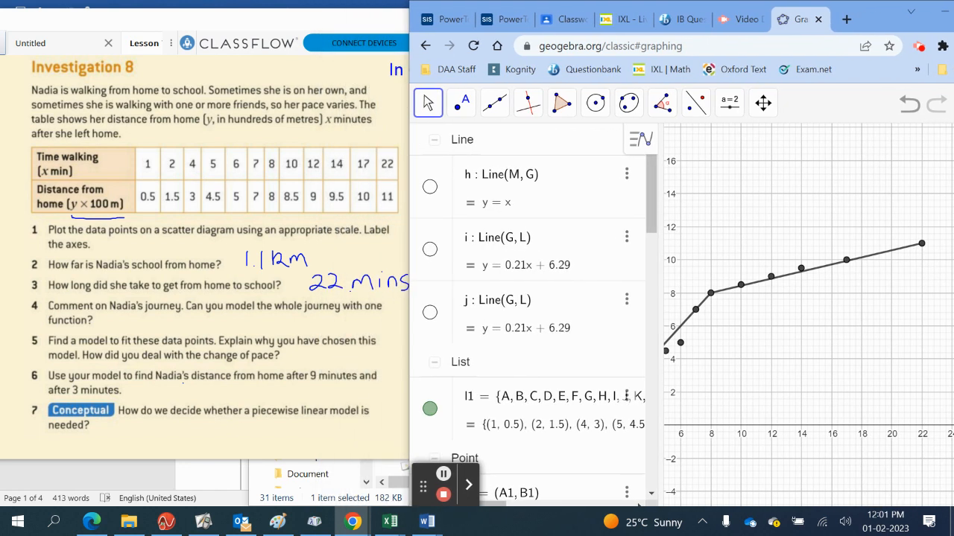
# Maximise the GeoGebra window and bring both pieces of the graph into view, from the origin to point L
pyautogui.rightClick(880, 15)
pyautogui.click(365, 357)
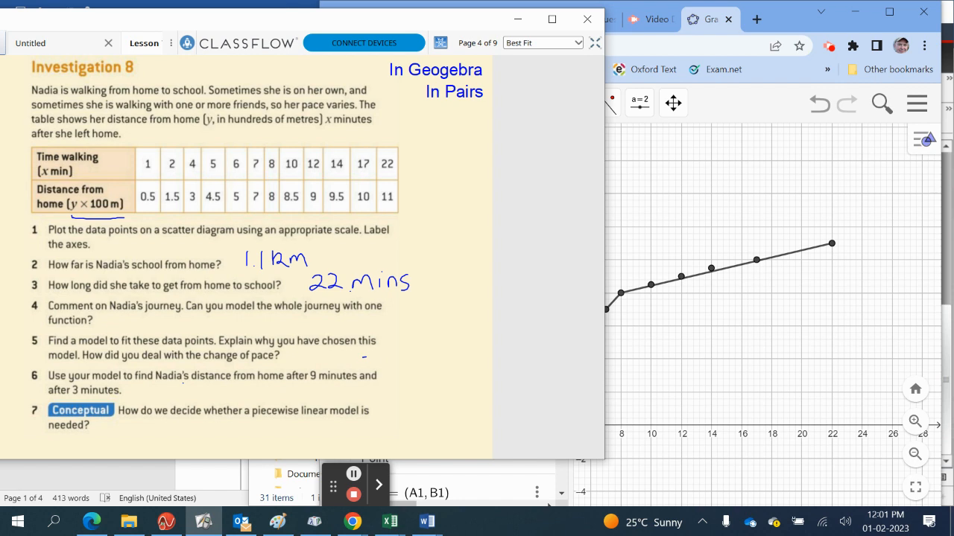
pyautogui.click(889, 12)
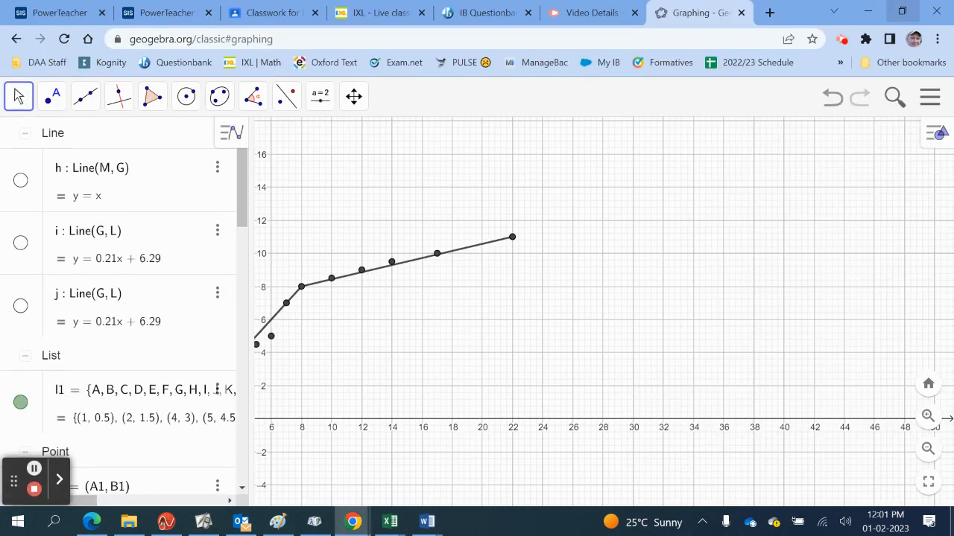
pyautogui.moveTo(715, 351); pyautogui.dragTo(865, 345)
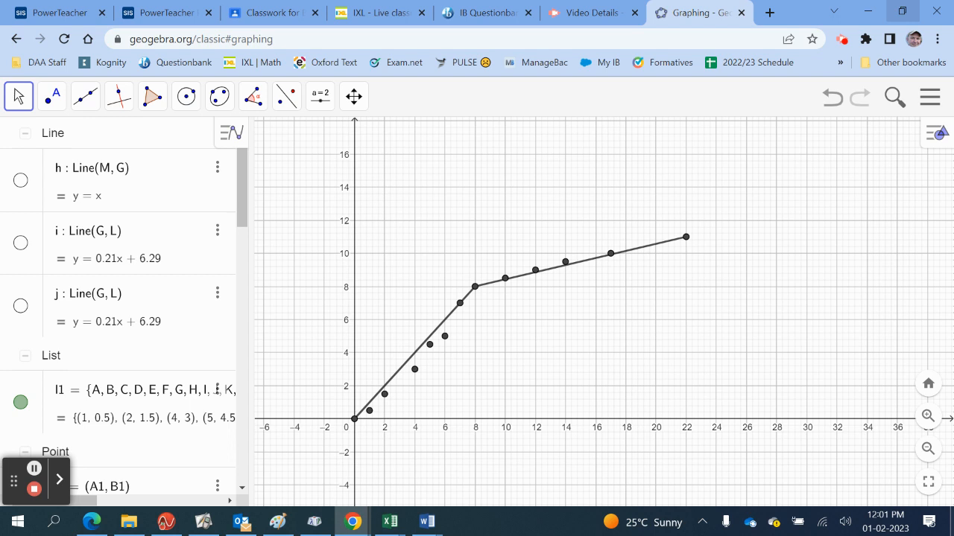